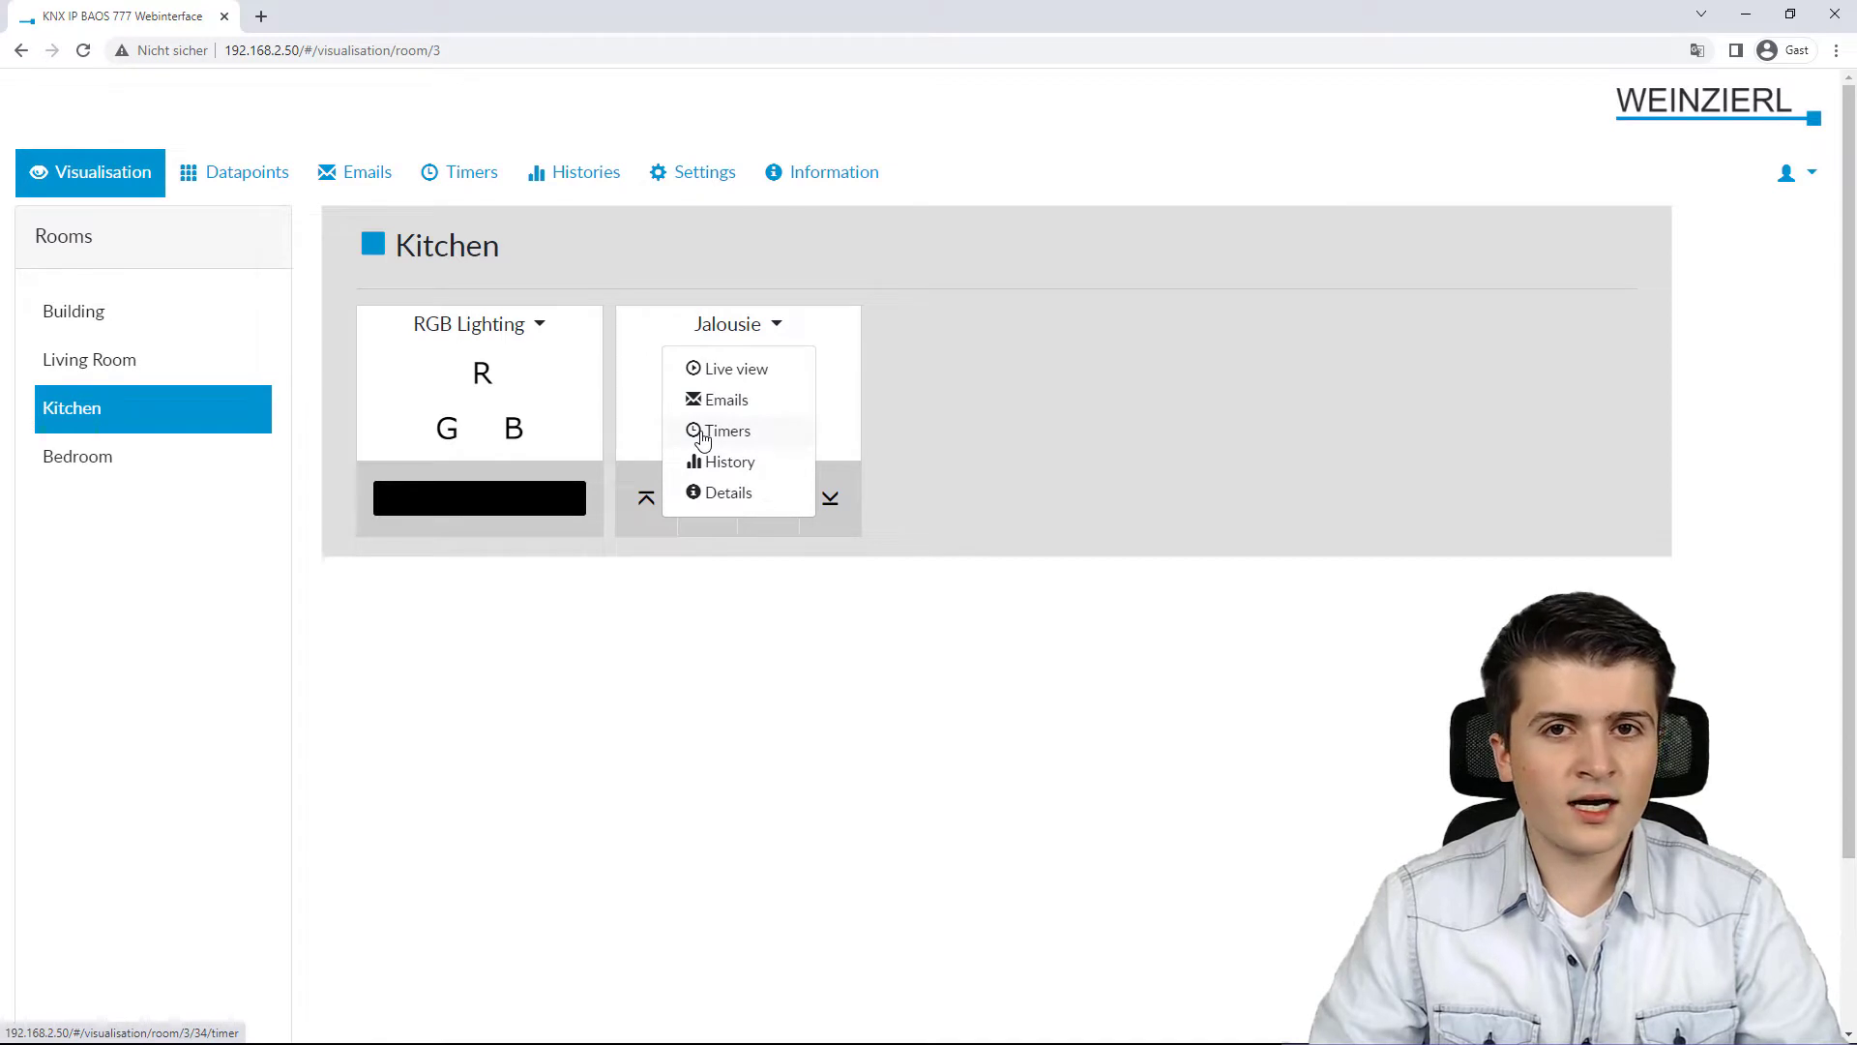
Step: Open the timers of the Kitchen Jalousie and add a new timer
{"action": "left_click", "coordinate": [702, 440]}
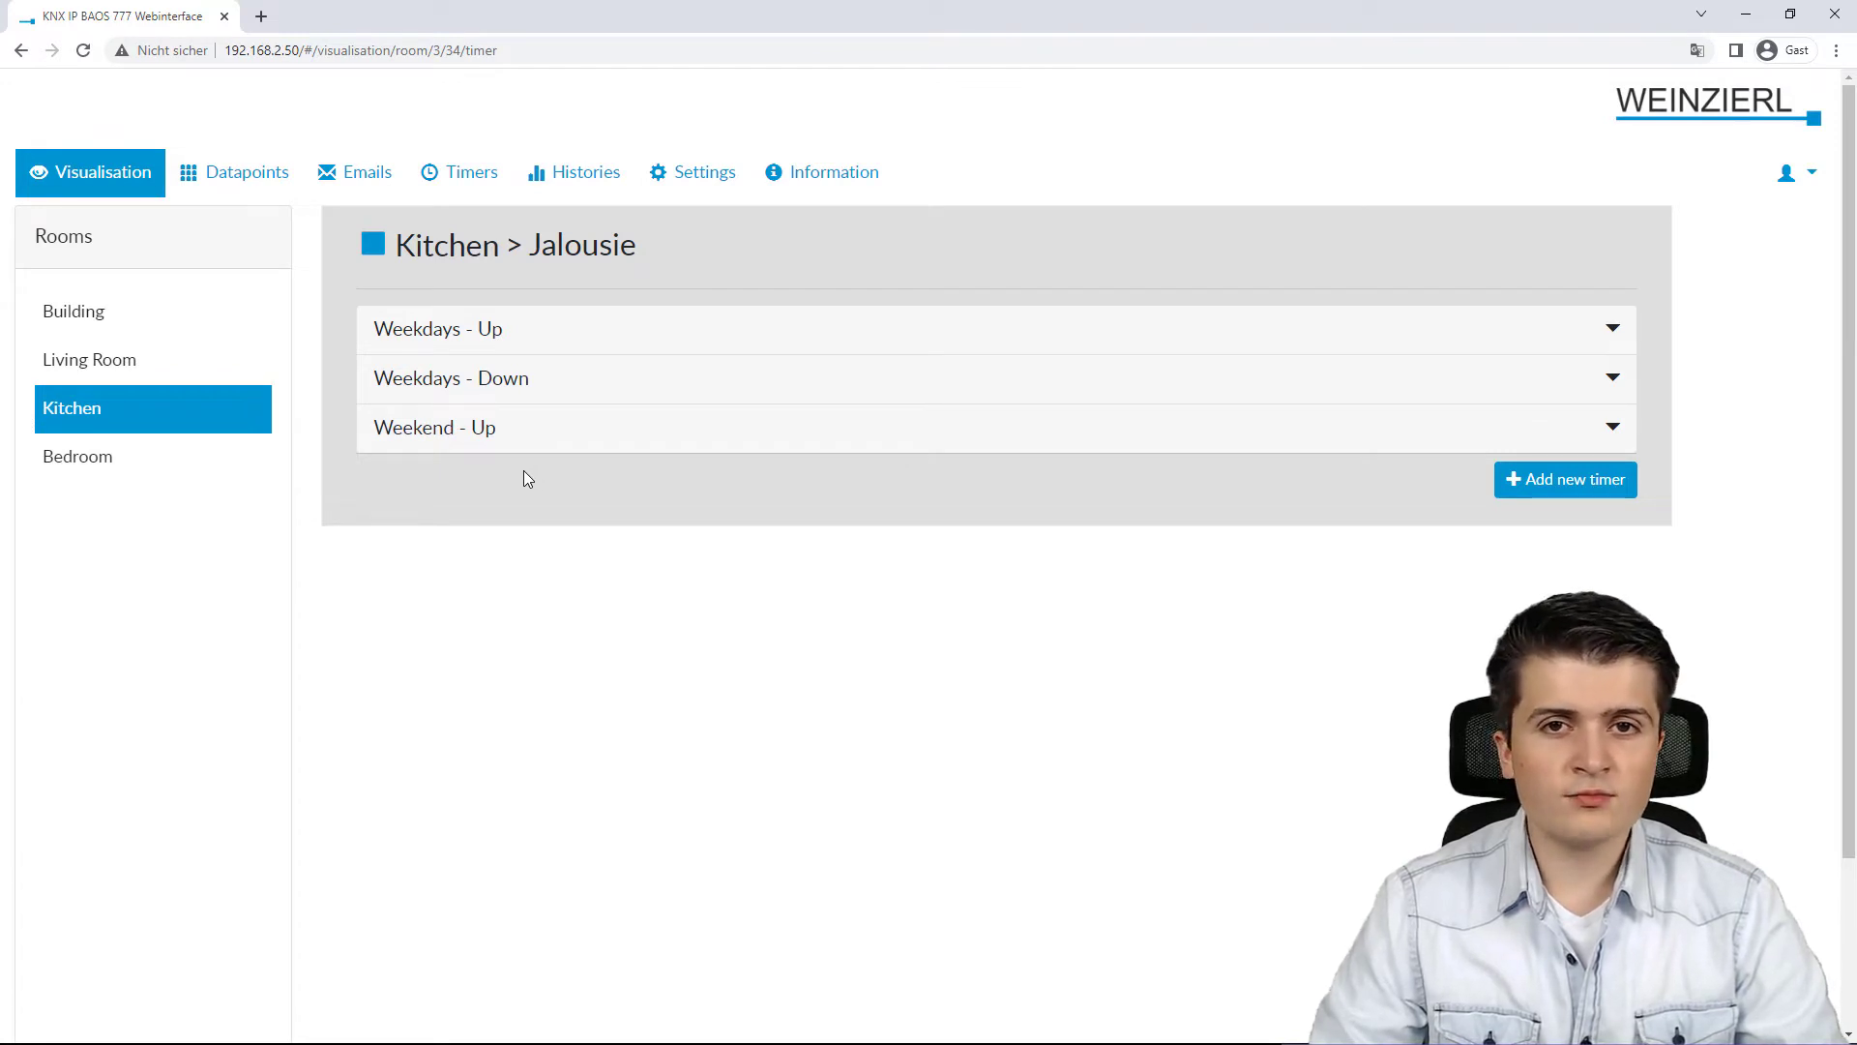
{"action": "left_click", "coordinate": [1575, 482]}
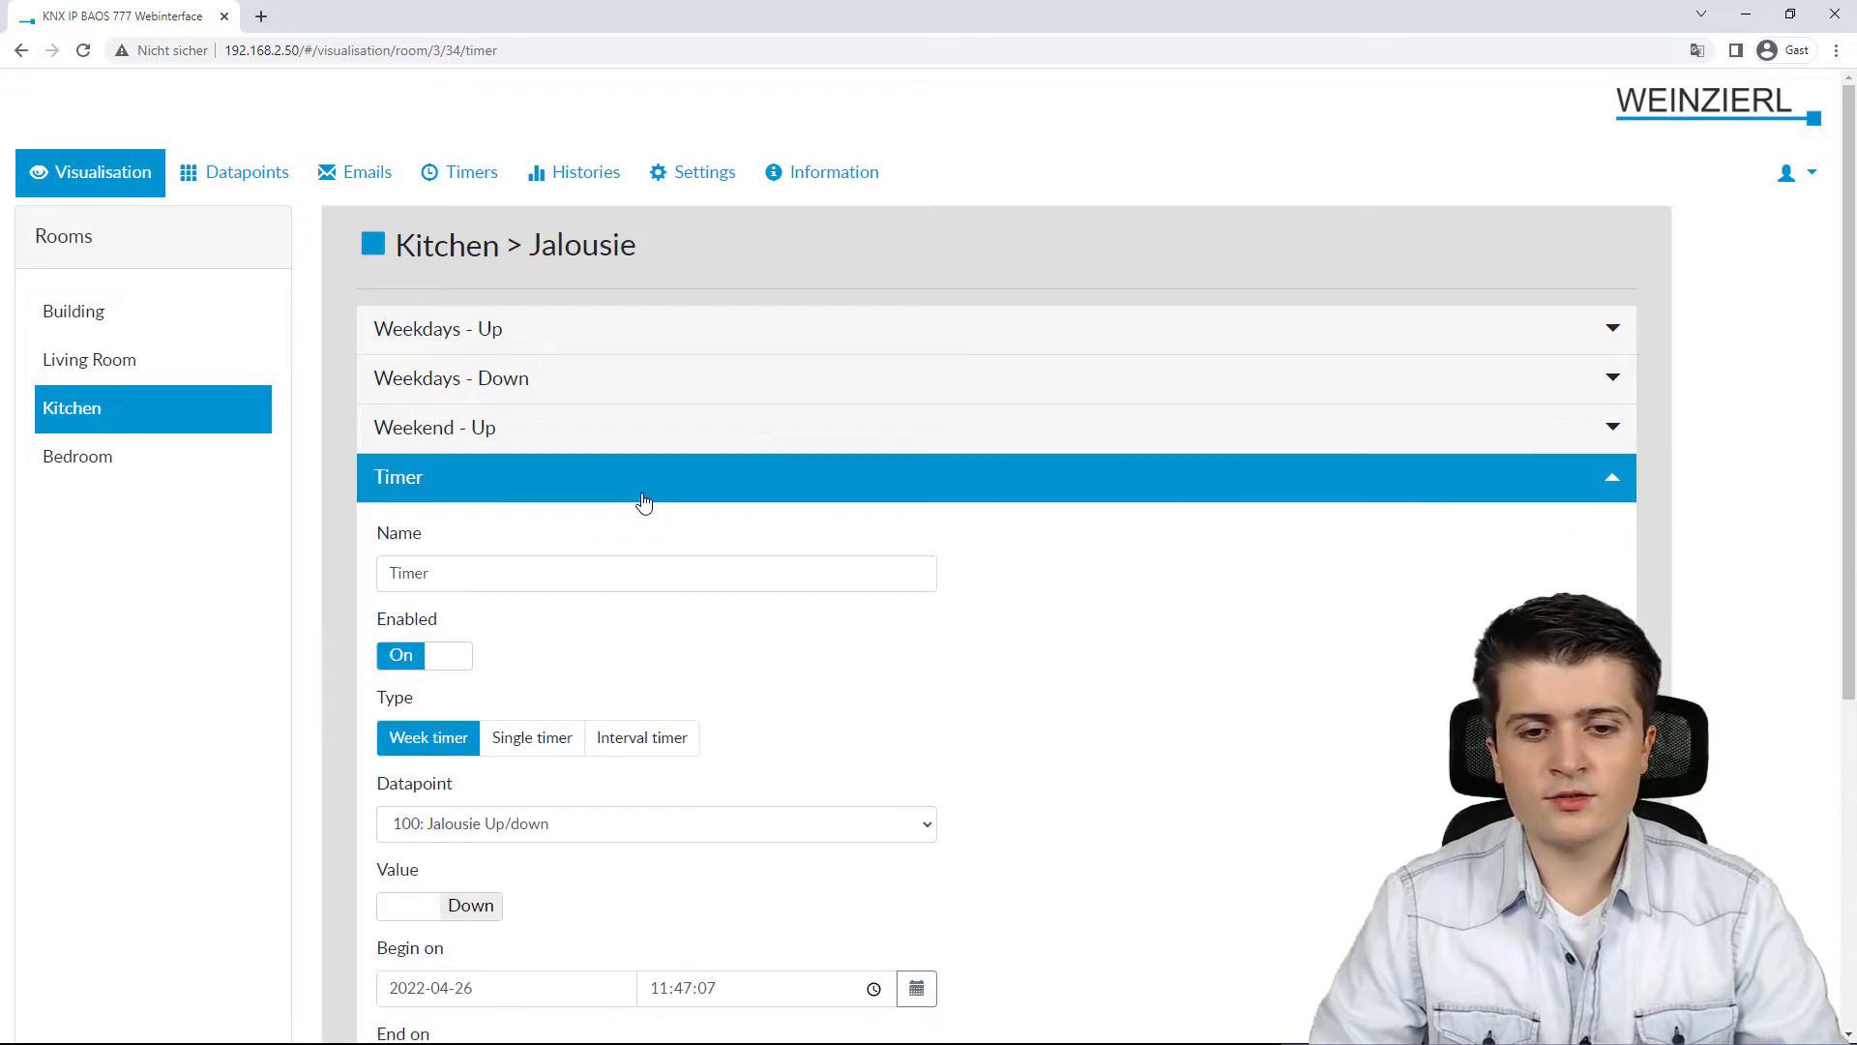
Step: Name the new timer Weekend - Down
{"action": "scroll", "coordinate": [557, 520], "scroll_direction": "down", "scroll_amount": 1}
{"action": "left_click", "coordinate": [513, 478]}
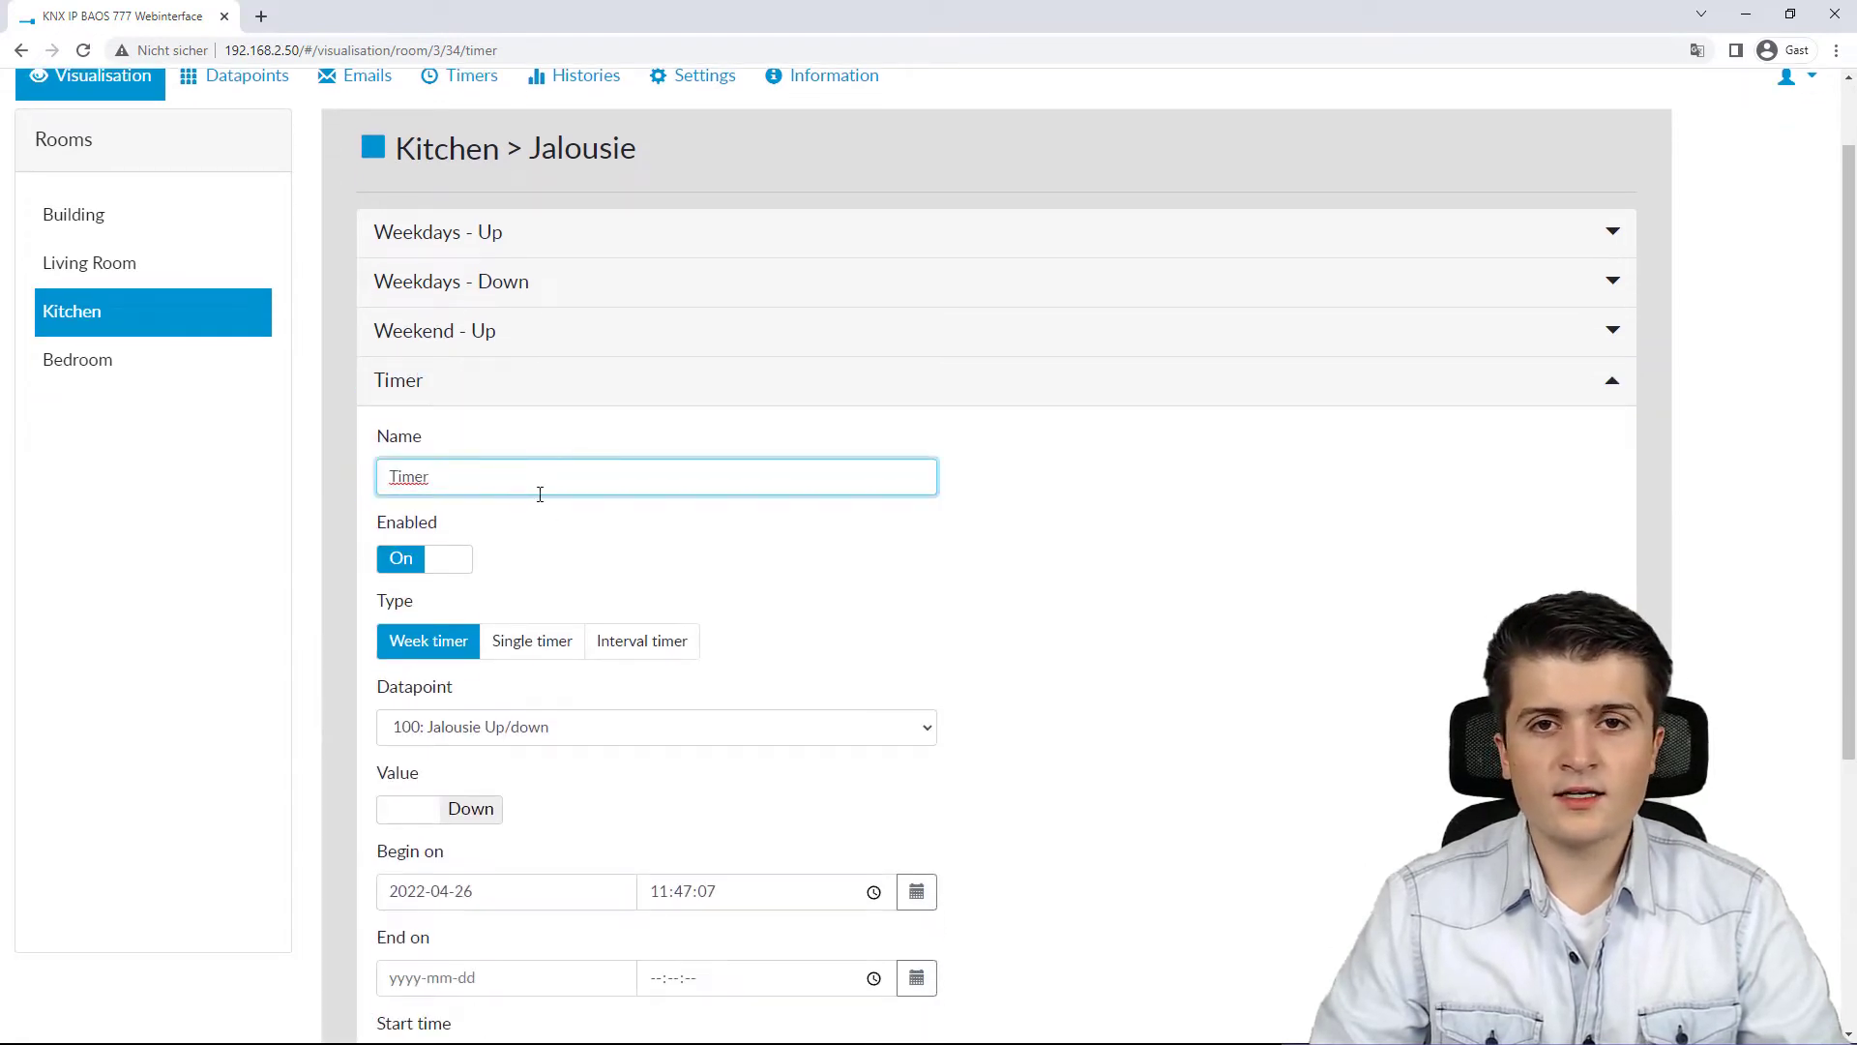
{"action": "type", "text": "We"}
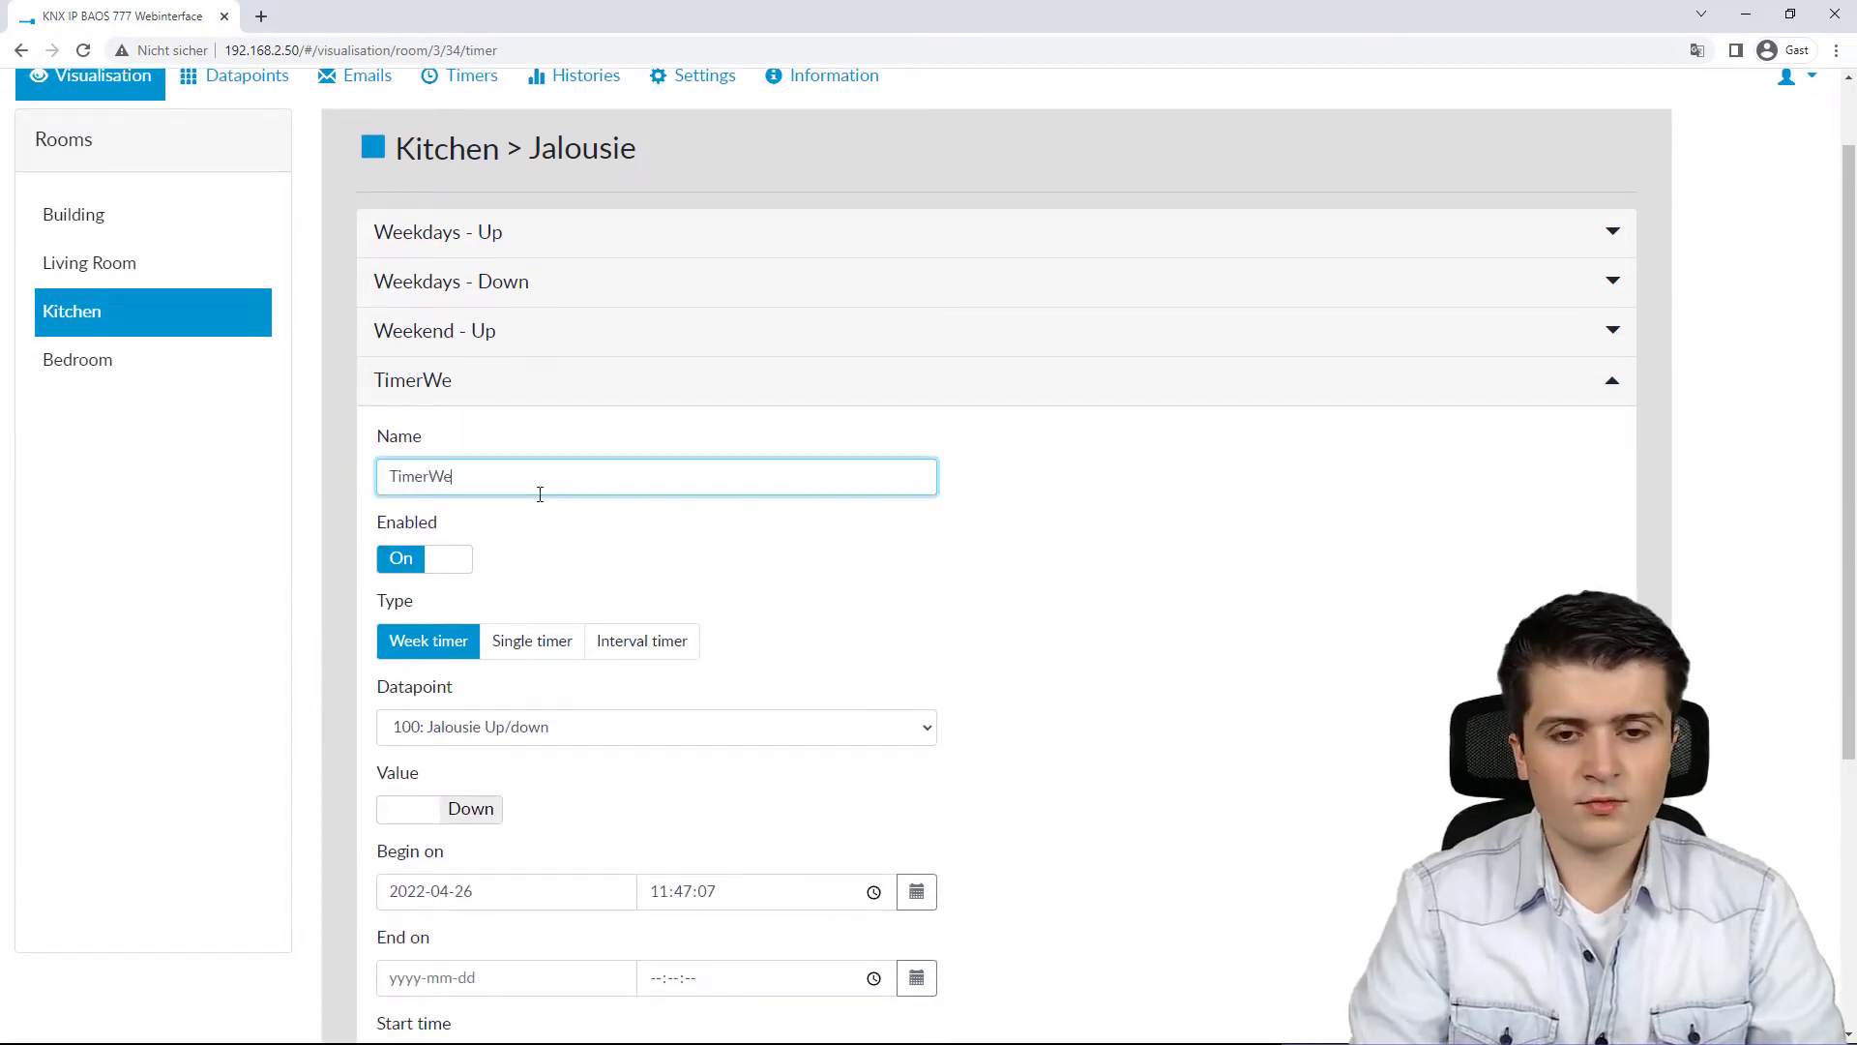
{"action": "type", "text": "eke"}
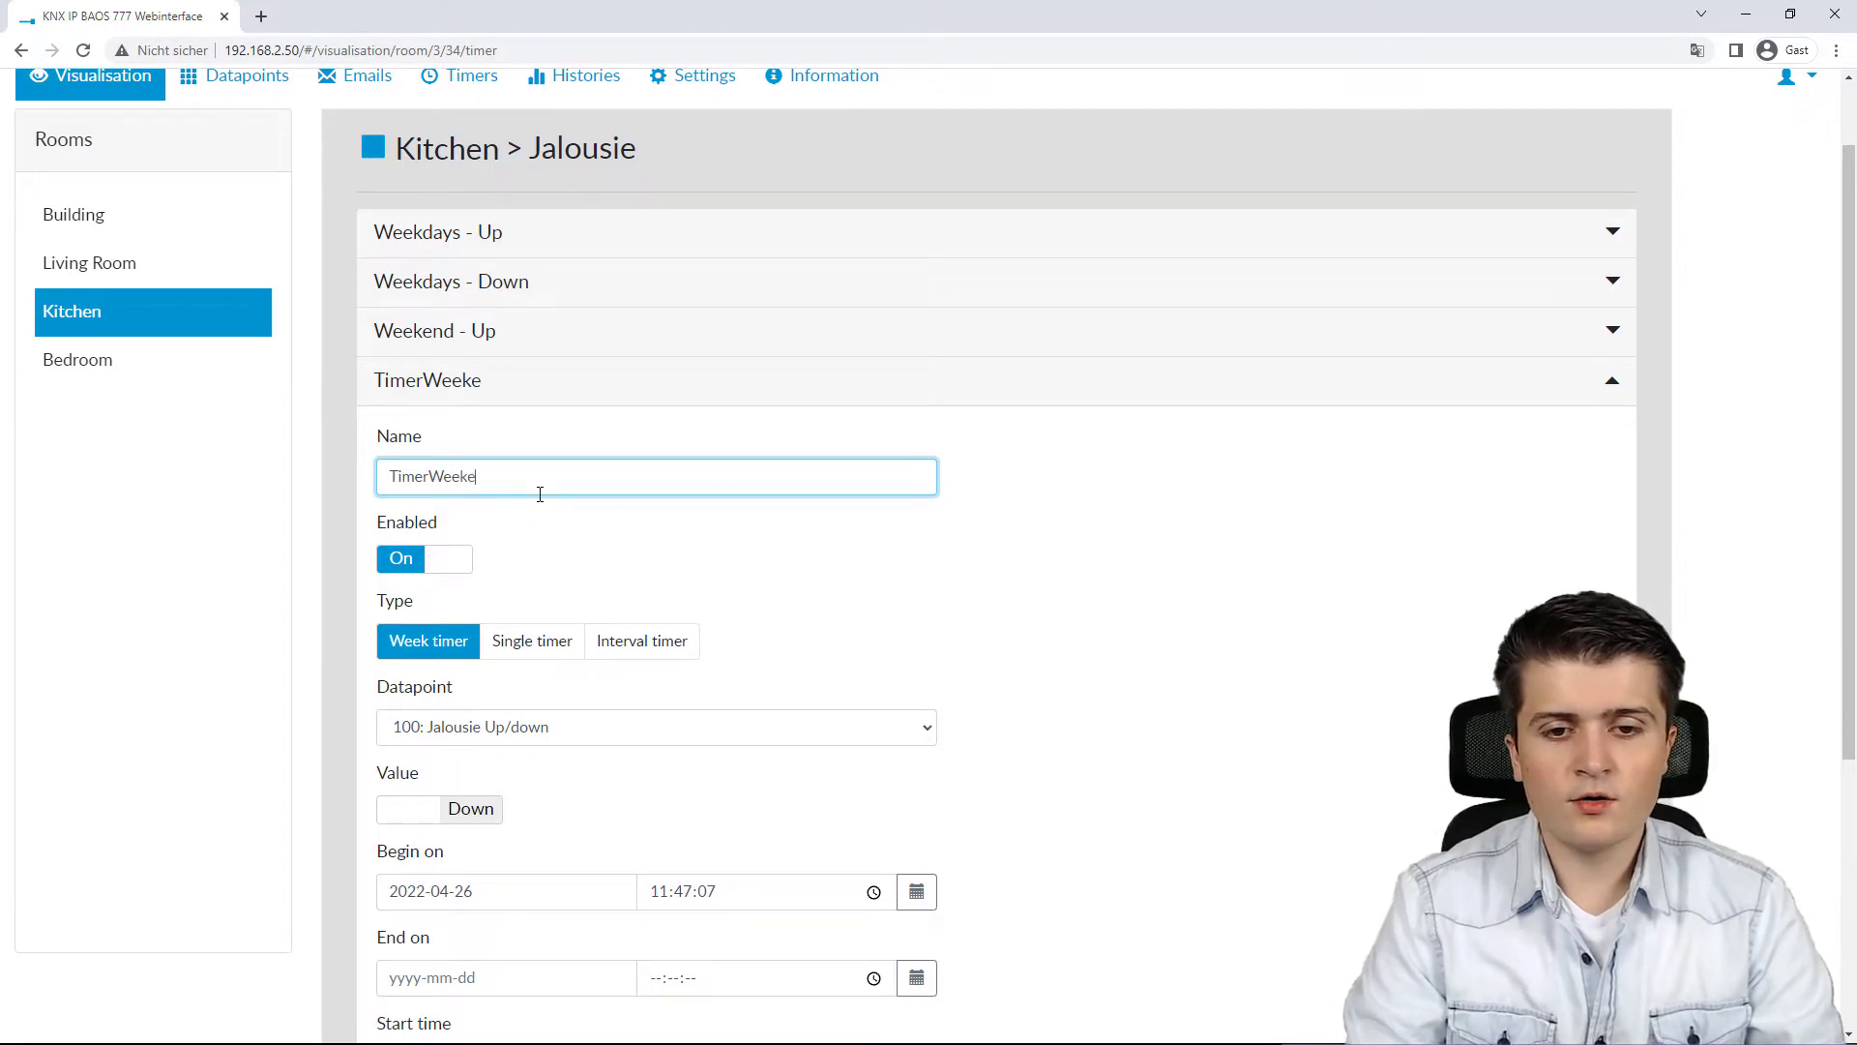
{"action": "type", "text": "nd - Down"}
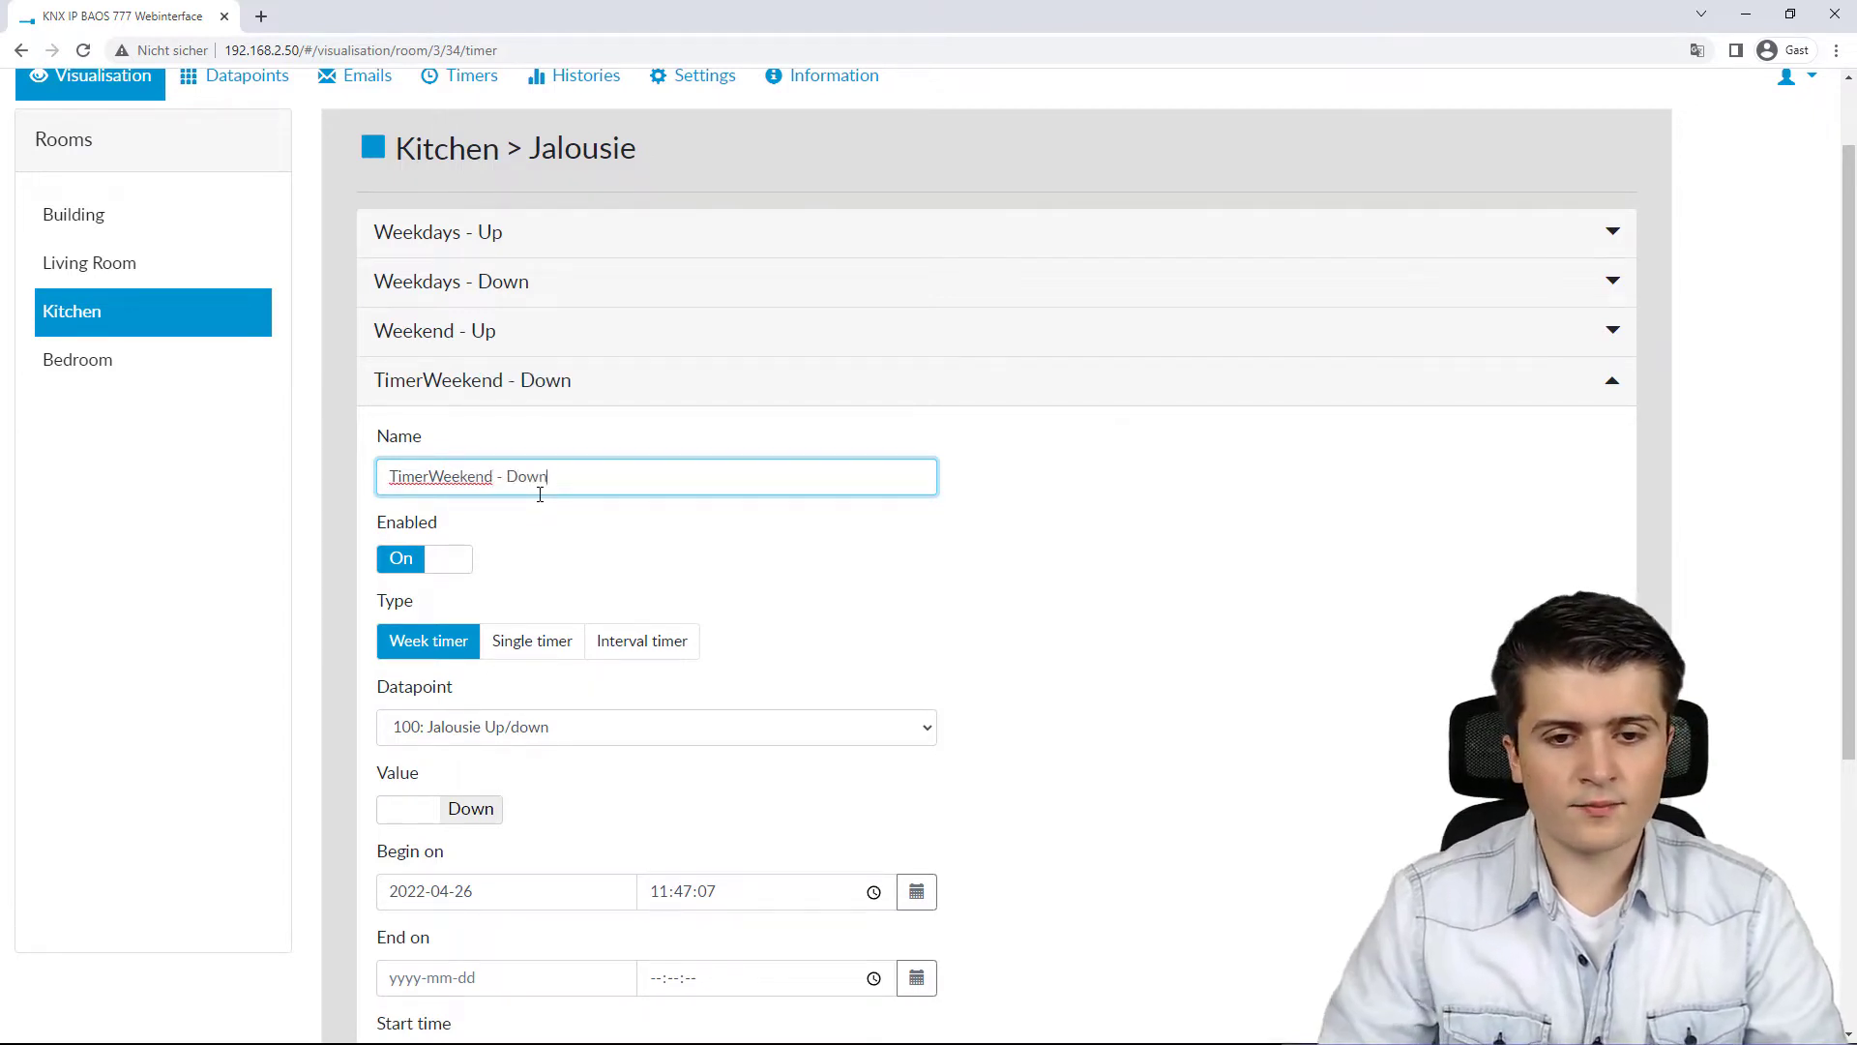
{"action": "left_click_drag", "start_coordinate": [433, 474], "coordinate": [175, 481]}
{"action": "key", "text": "BackSpace"}
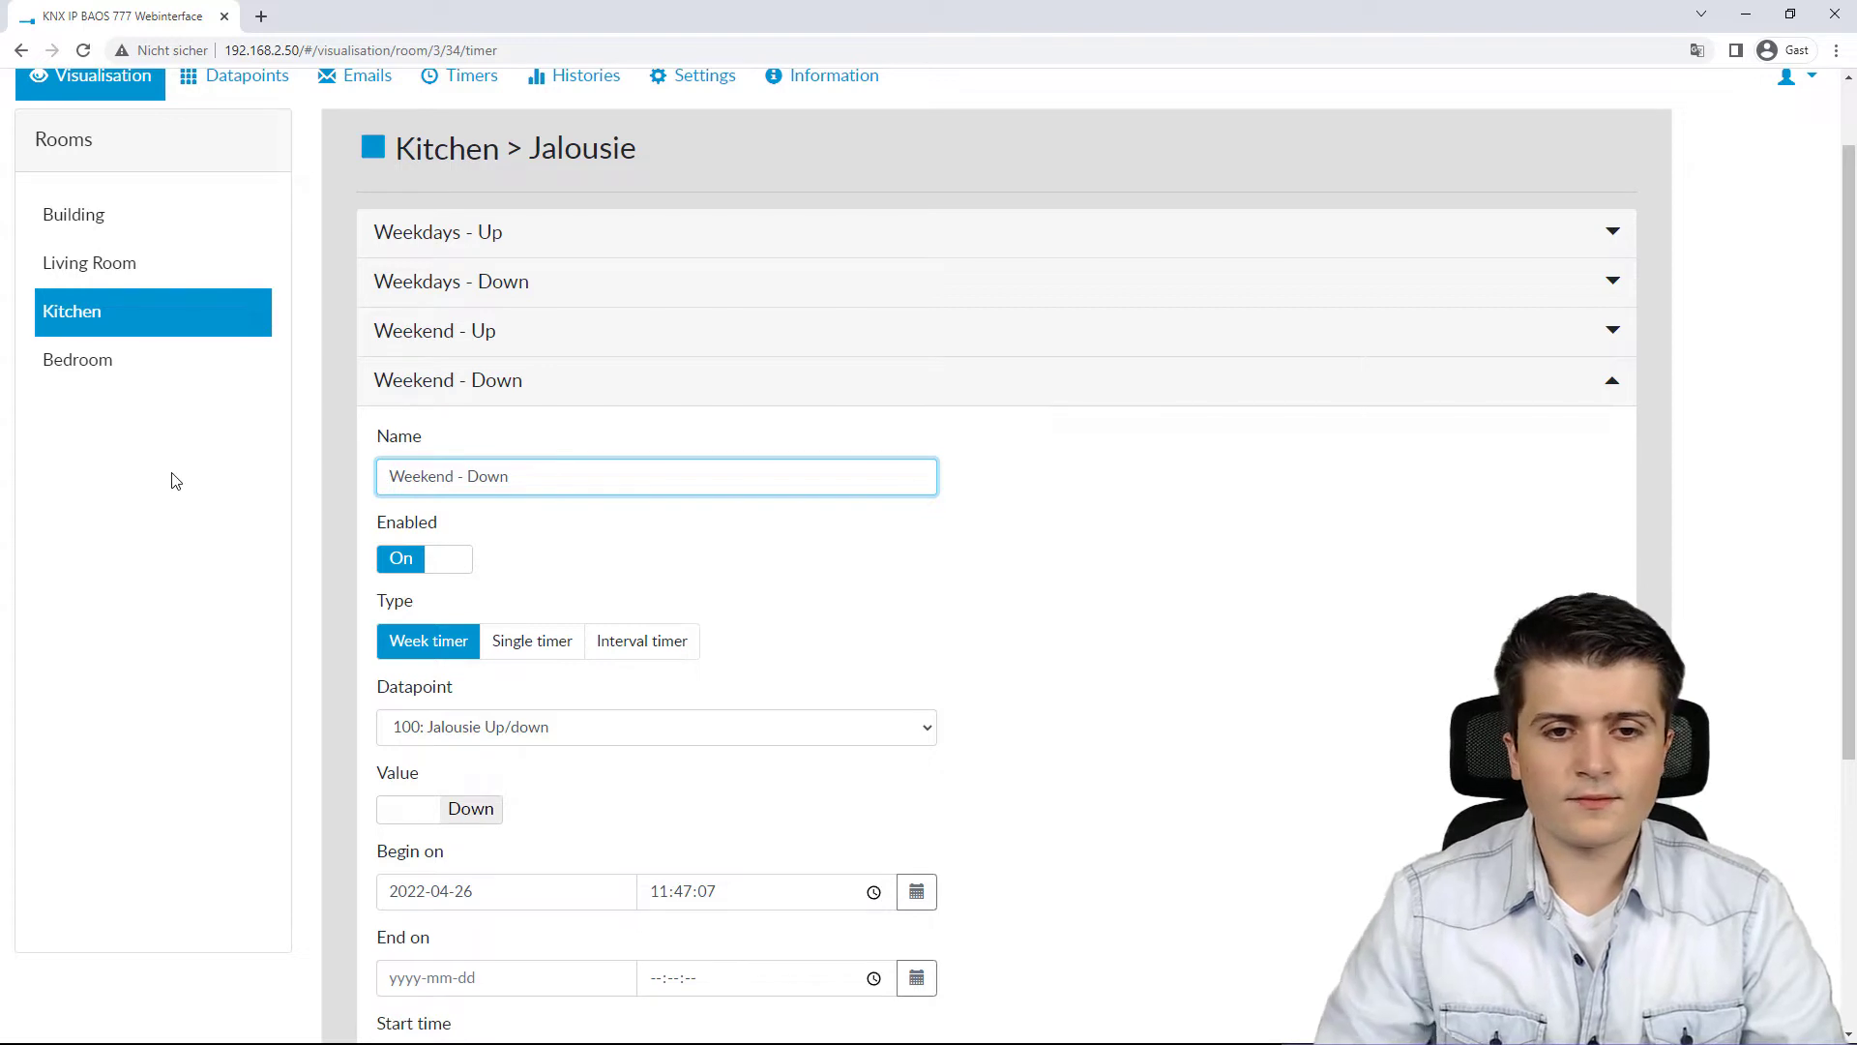
{"action": "left_click", "coordinate": [929, 635]}
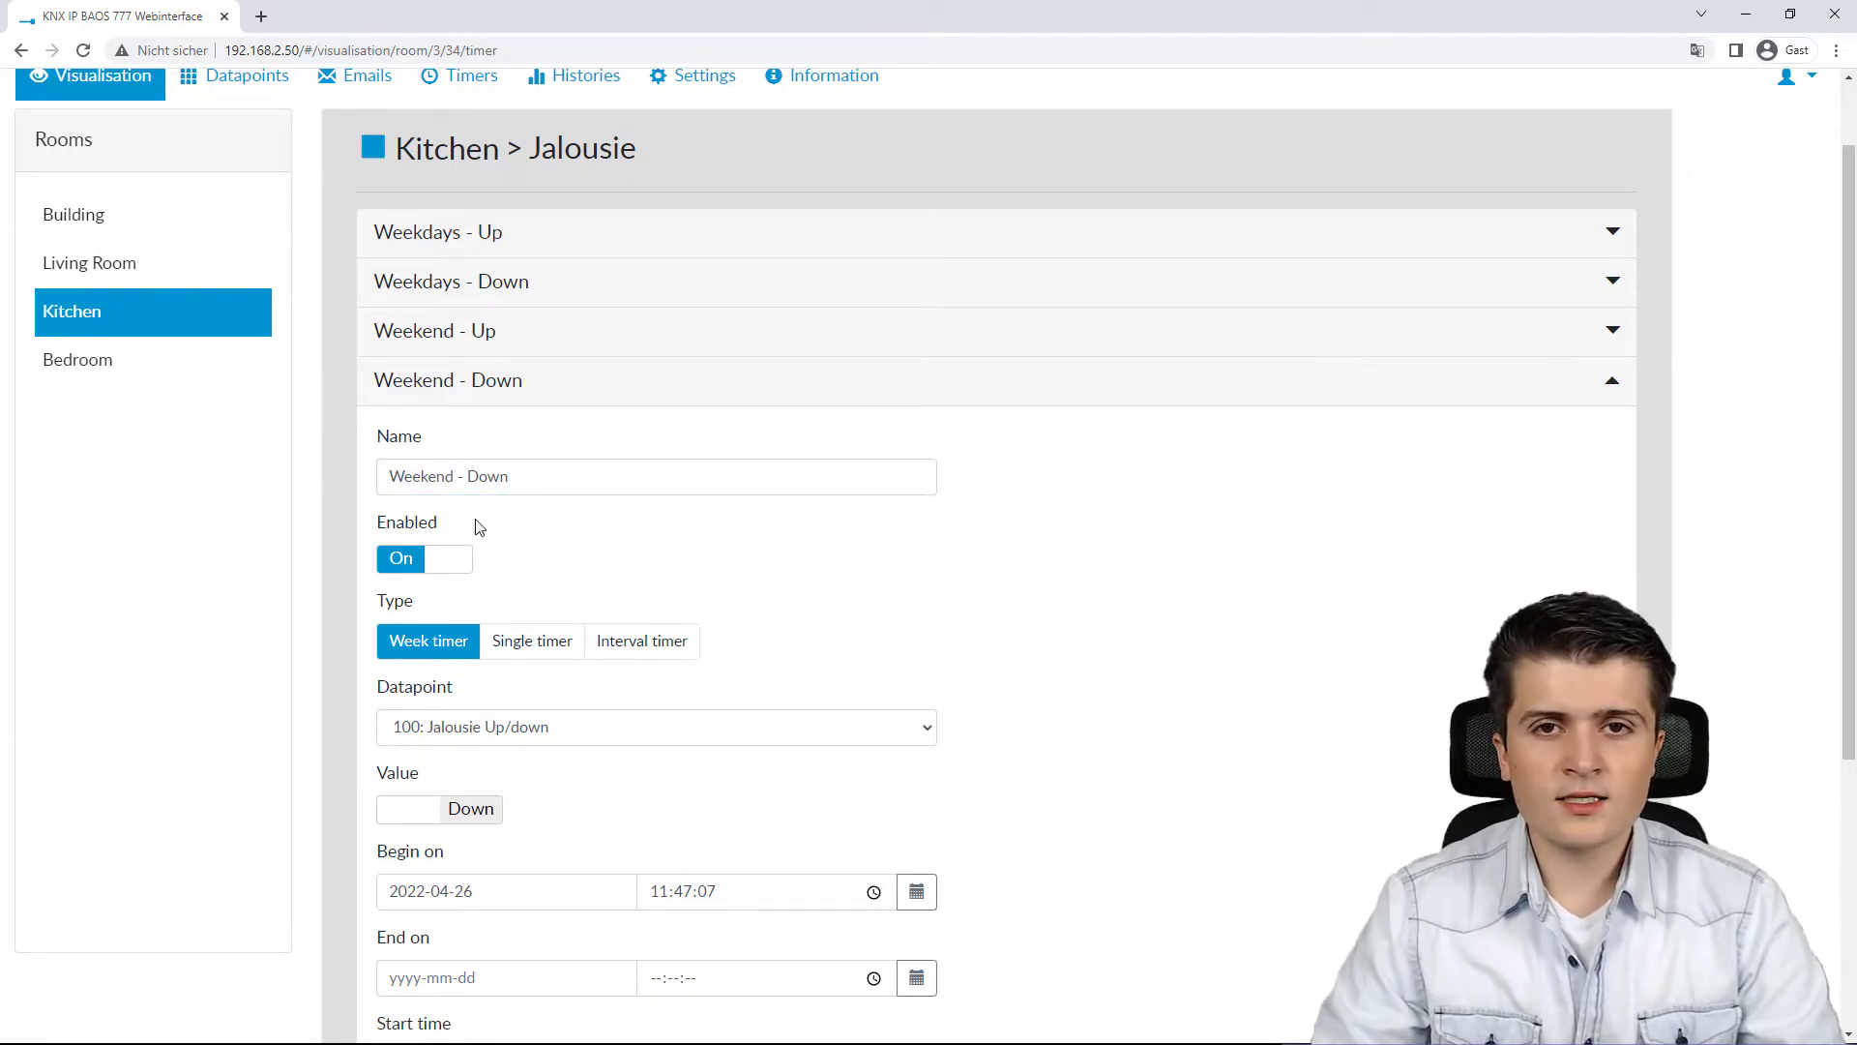
Step: Choose 100: Jalousie Up/down as the timer's datapoint
{"action": "scroll", "coordinate": [466, 483], "scroll_direction": "down", "scroll_amount": 1}
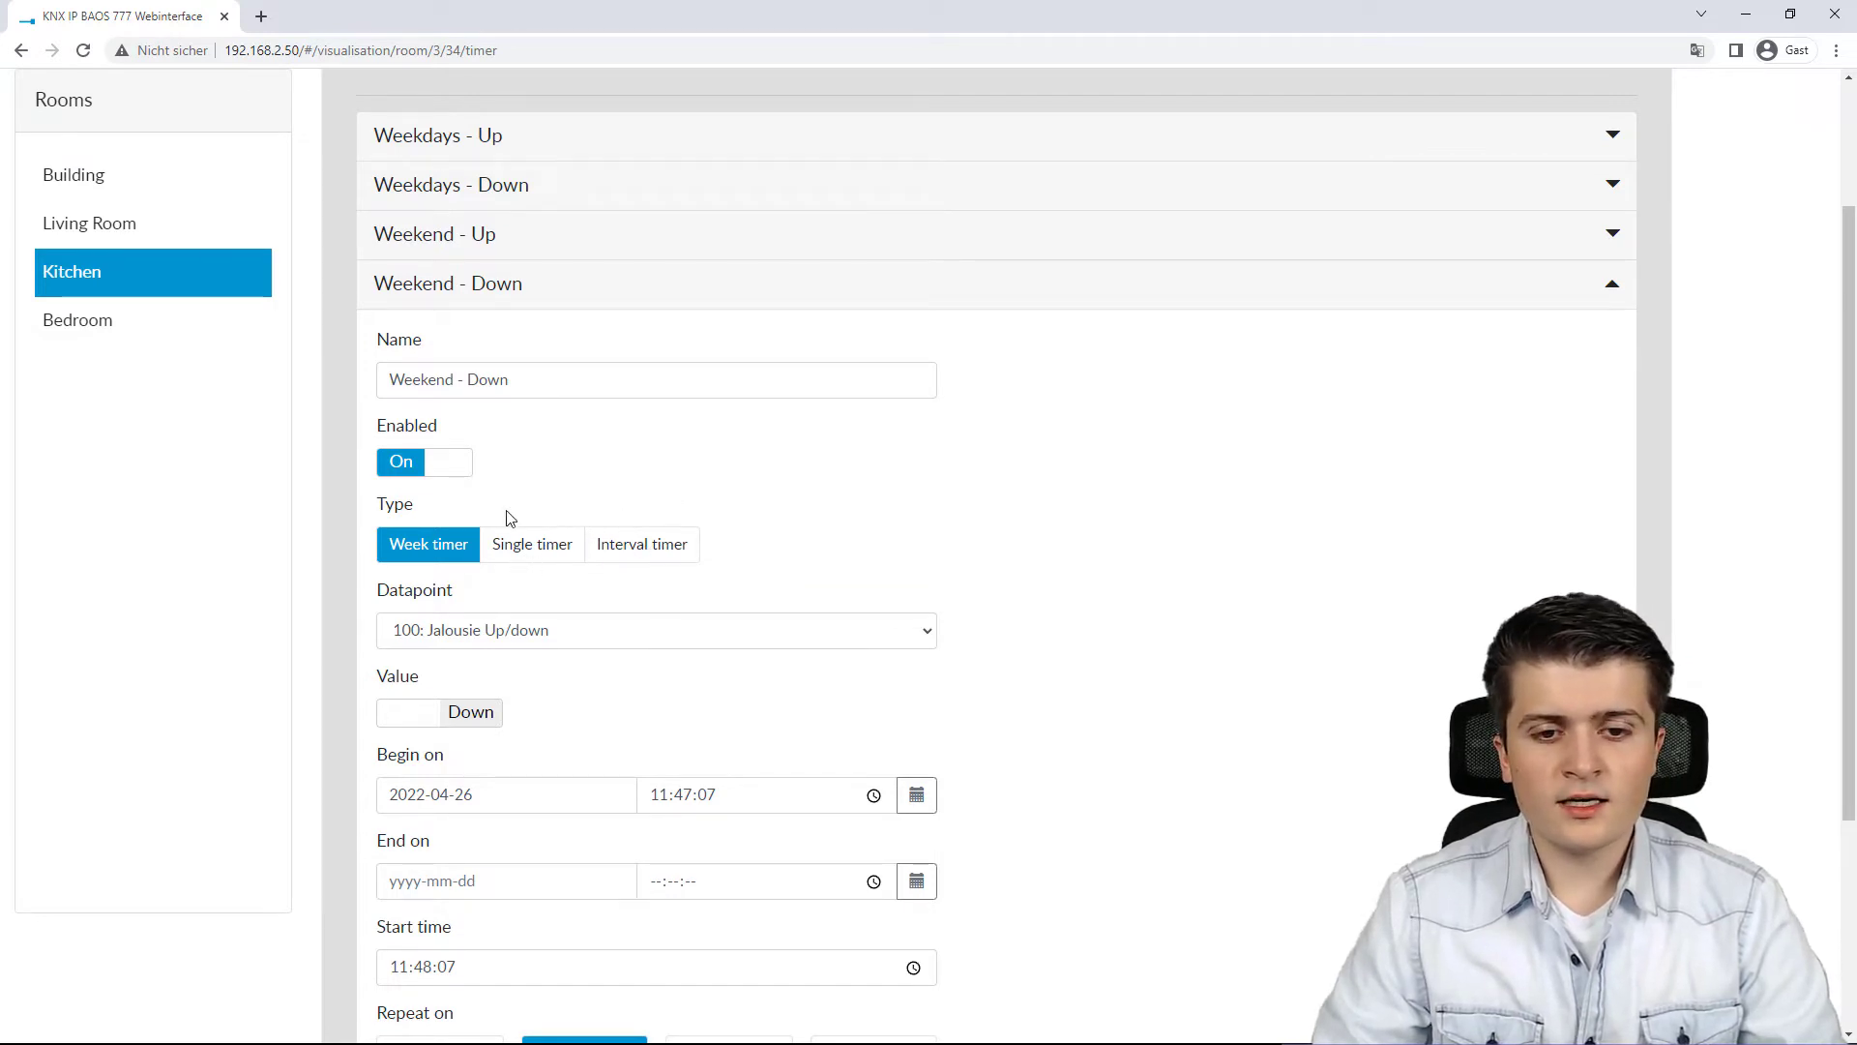
{"action": "scroll", "coordinate": [418, 559], "scroll_direction": "down", "scroll_amount": 2}
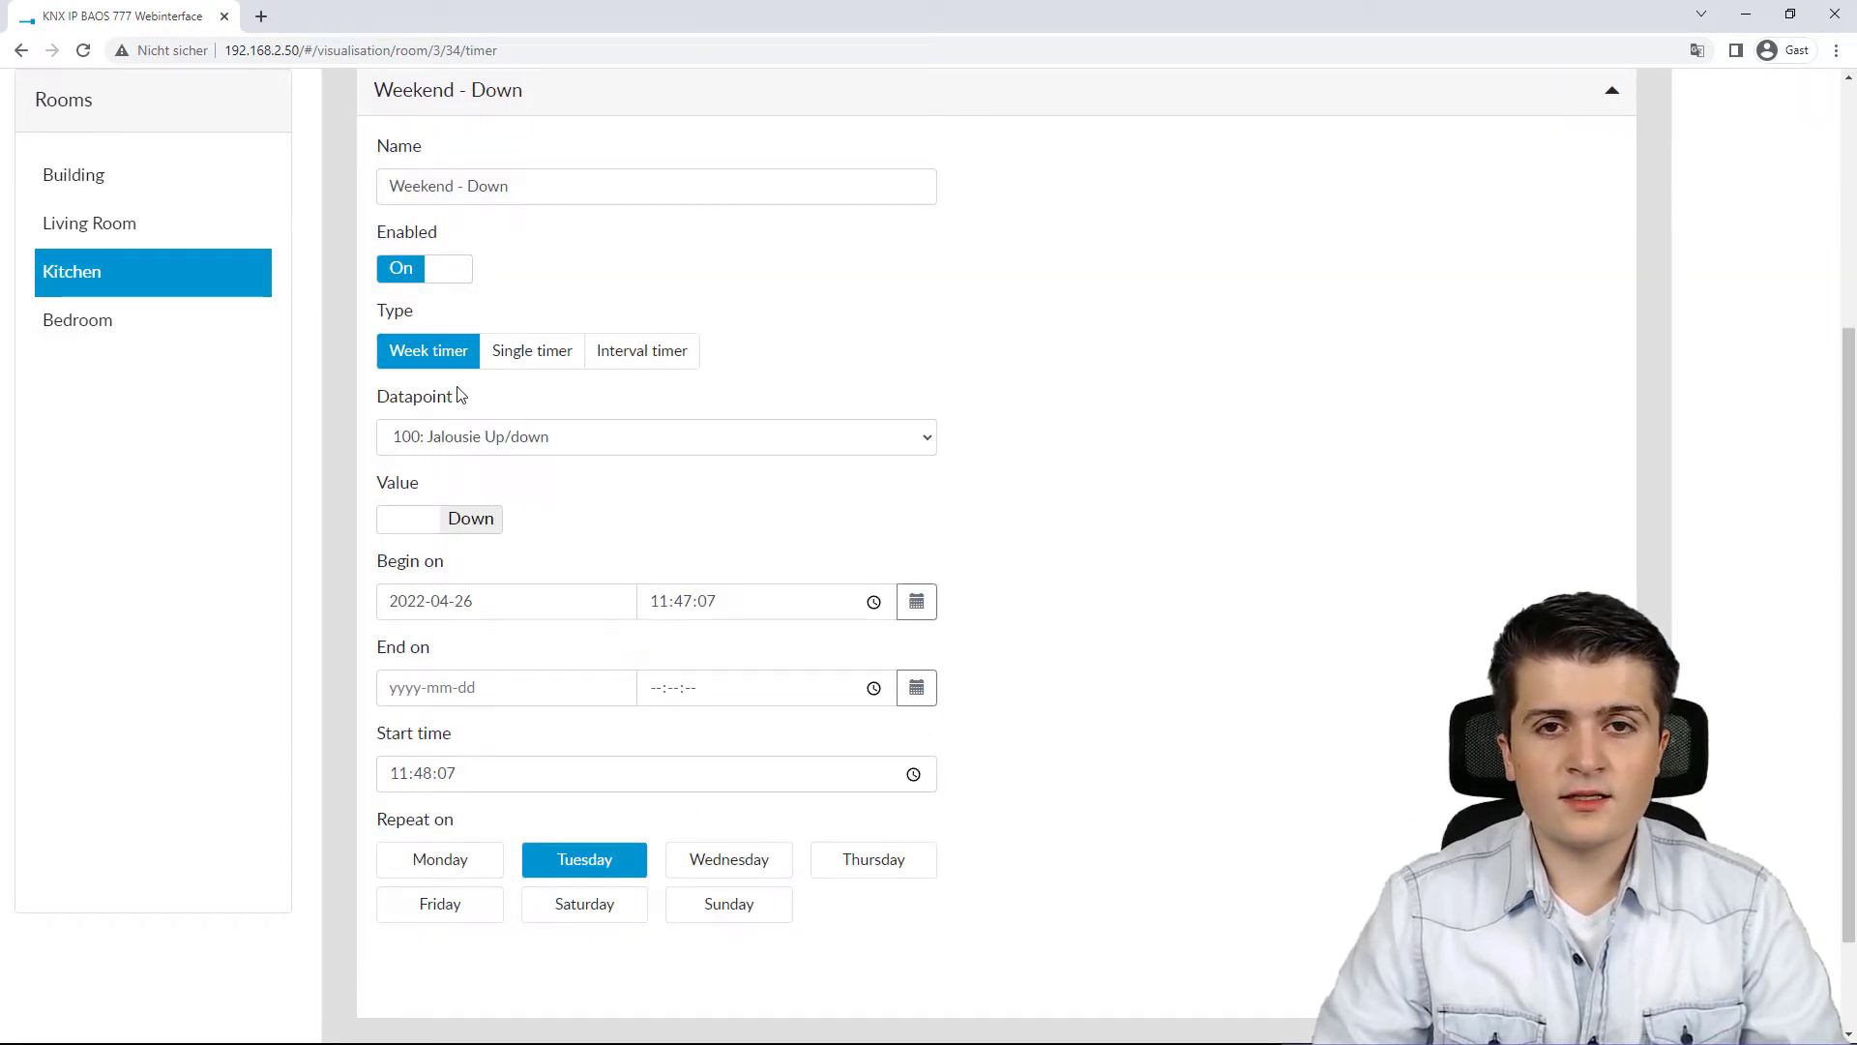
{"action": "left_click", "coordinate": [480, 441]}
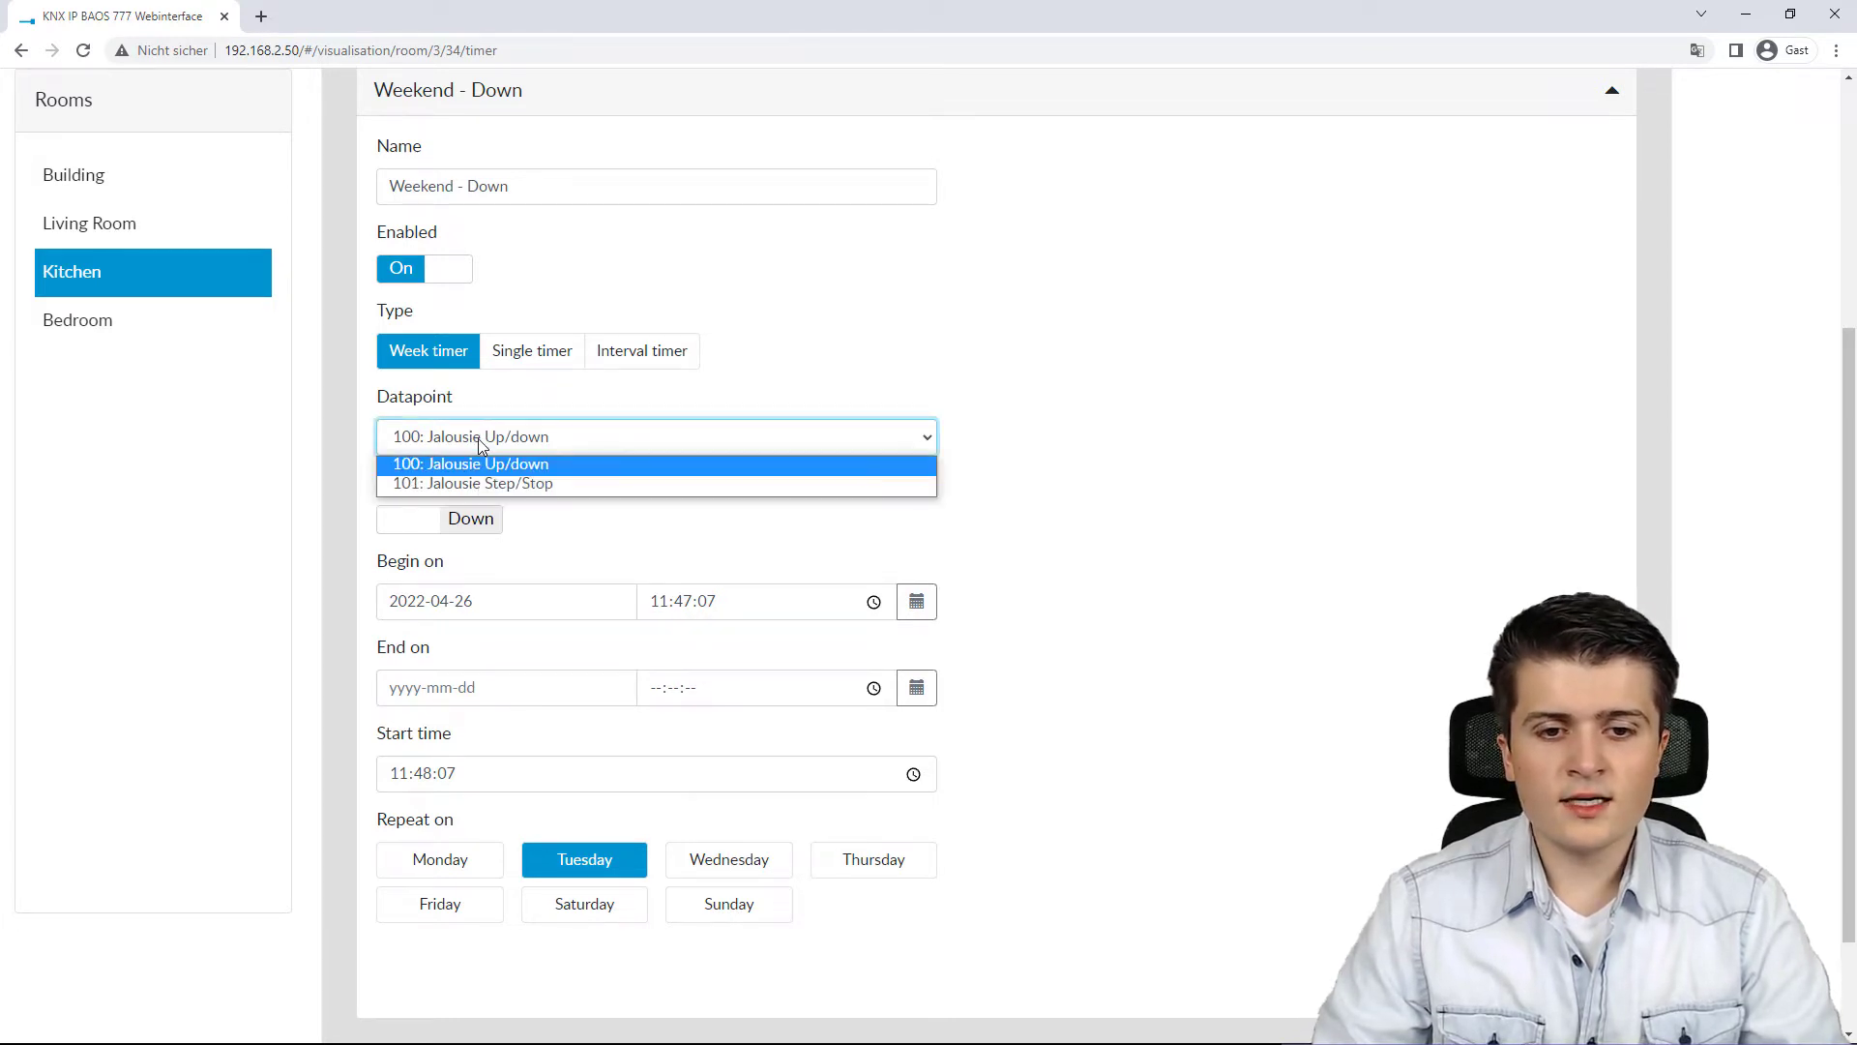
{"action": "left_click", "coordinate": [549, 469]}
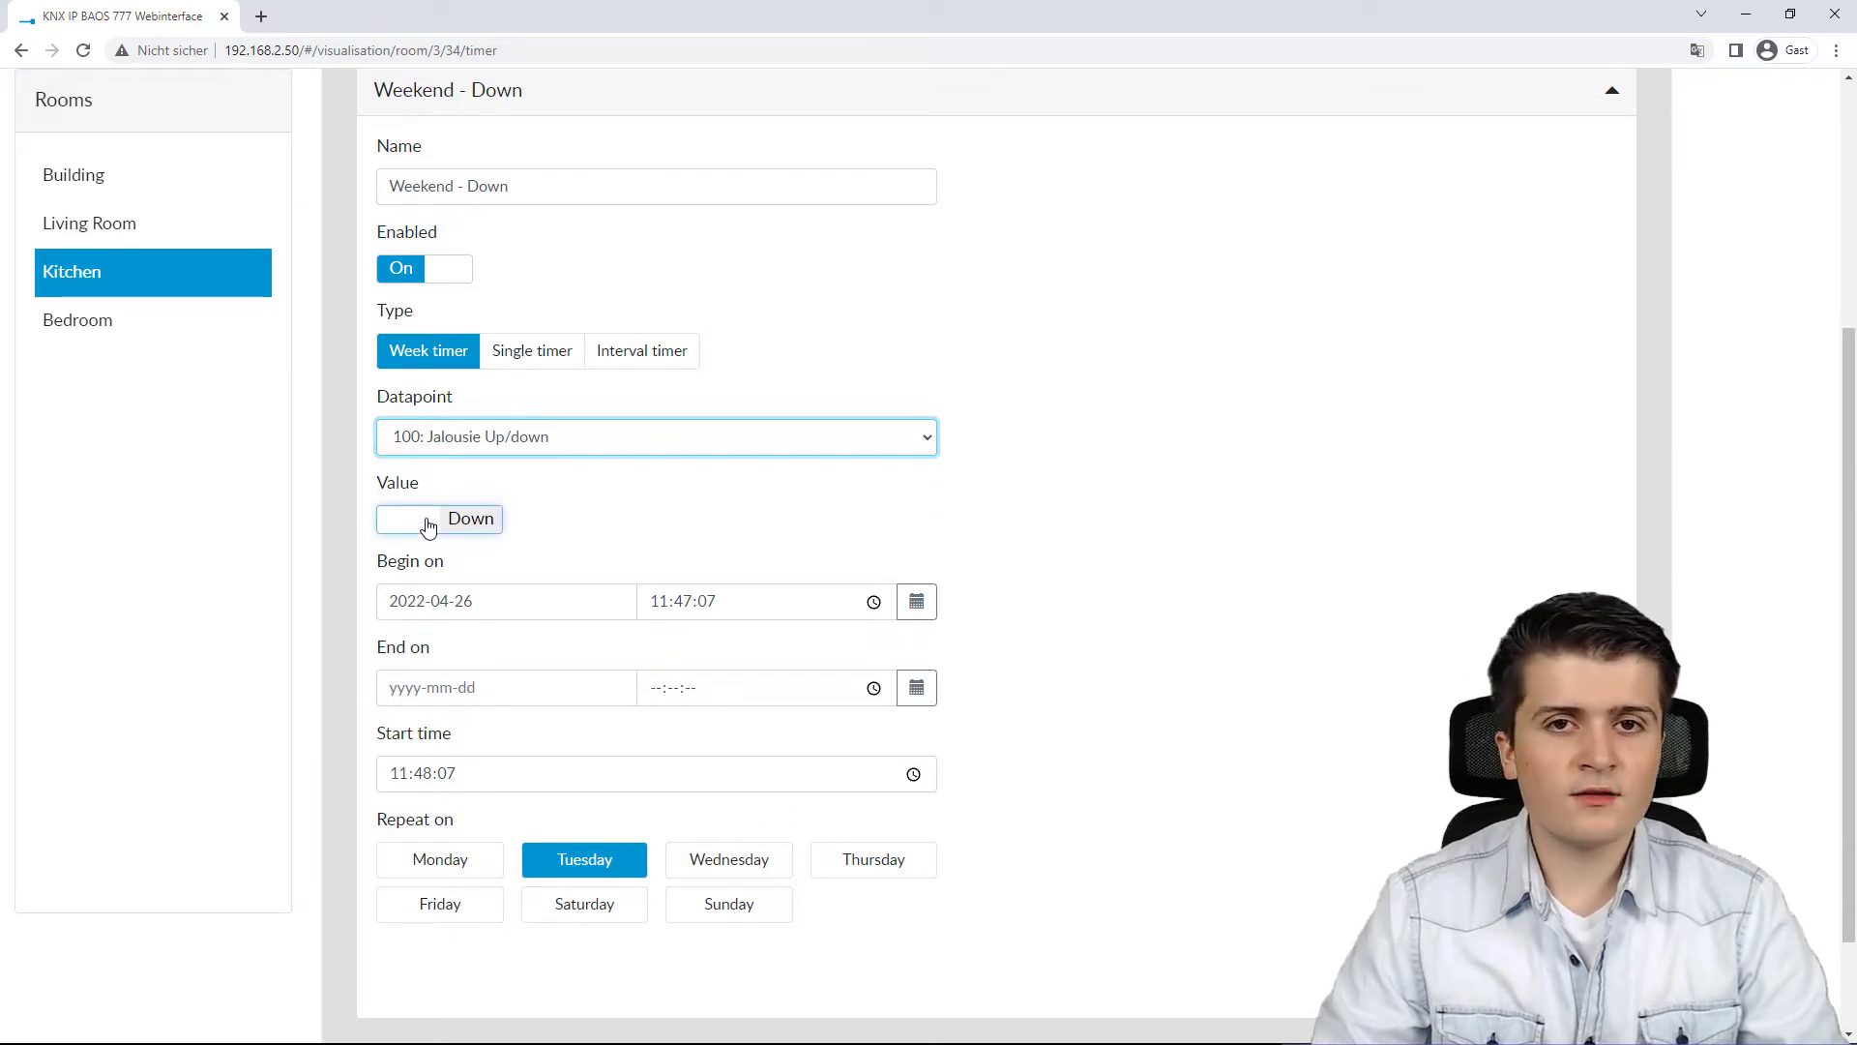
Step: Set the timer's begin date to 2022-01-01
{"action": "scroll", "coordinate": [571, 537], "scroll_direction": "down", "scroll_amount": 1}
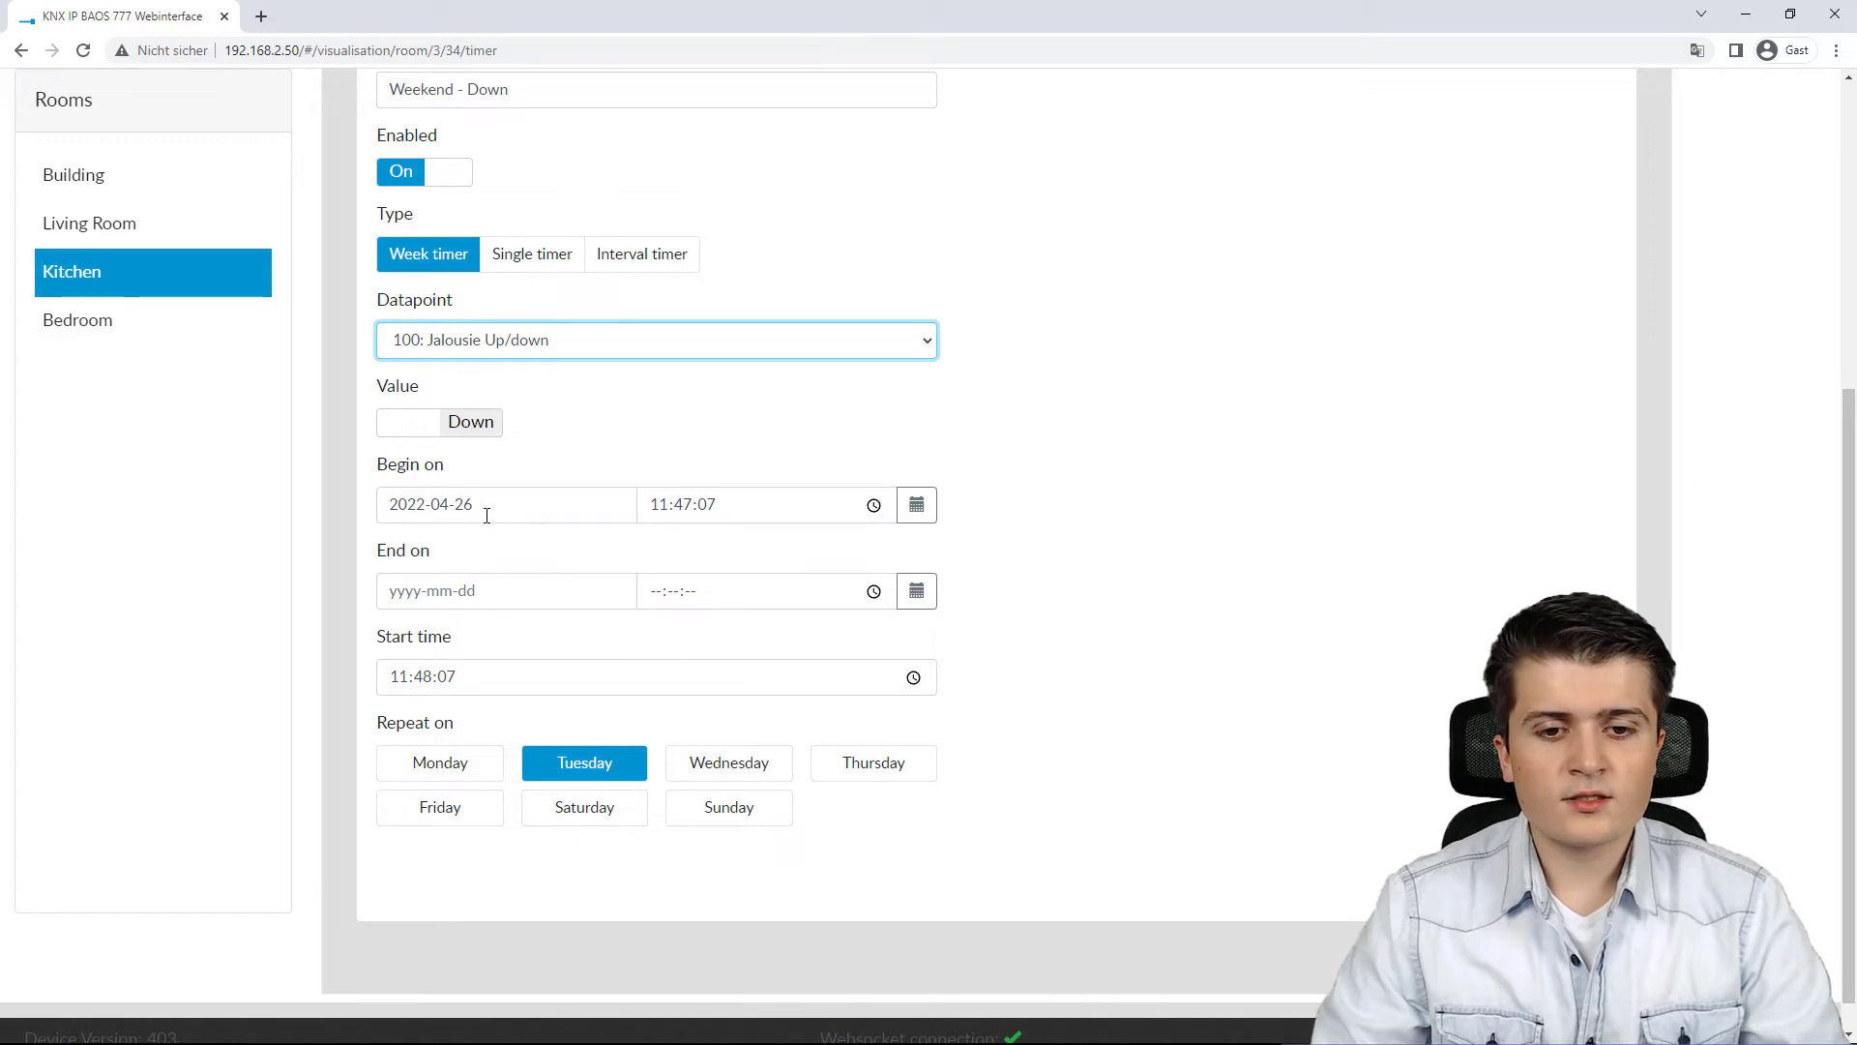
{"action": "left_click", "coordinate": [450, 504]}
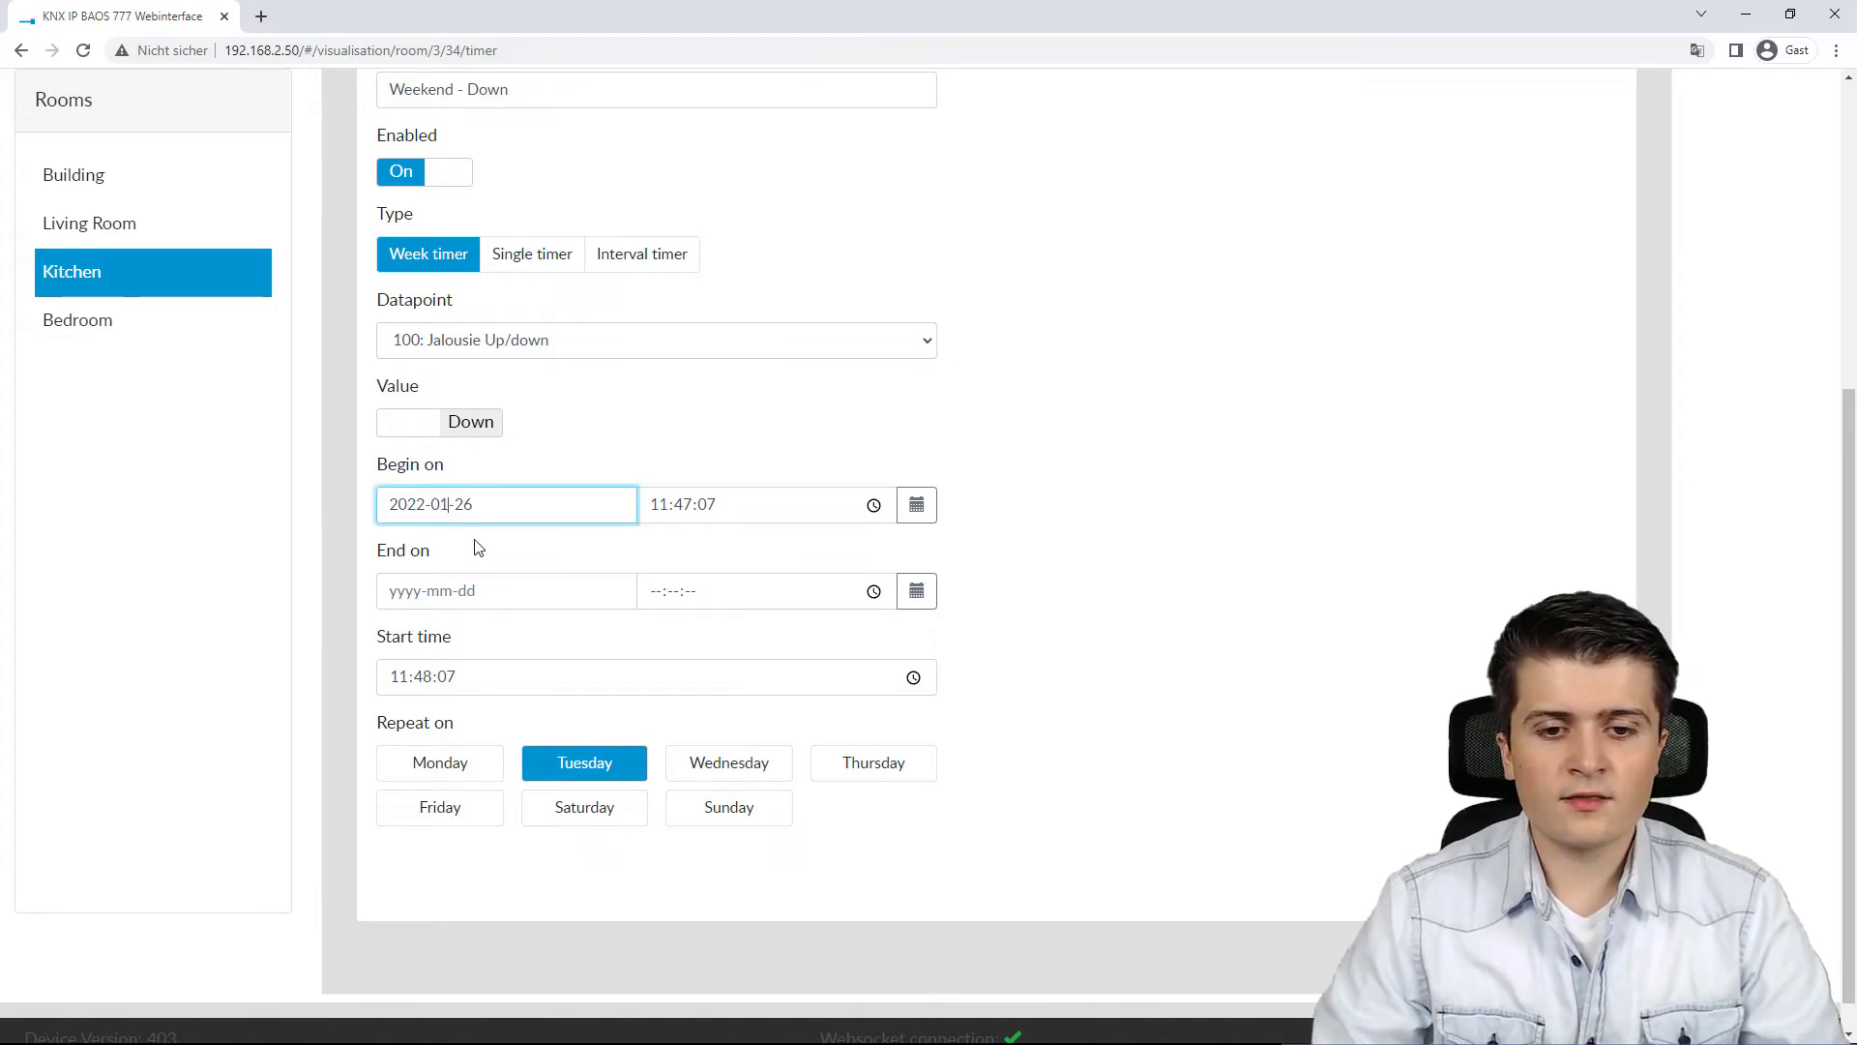
{"action": "type", "text": "01"}
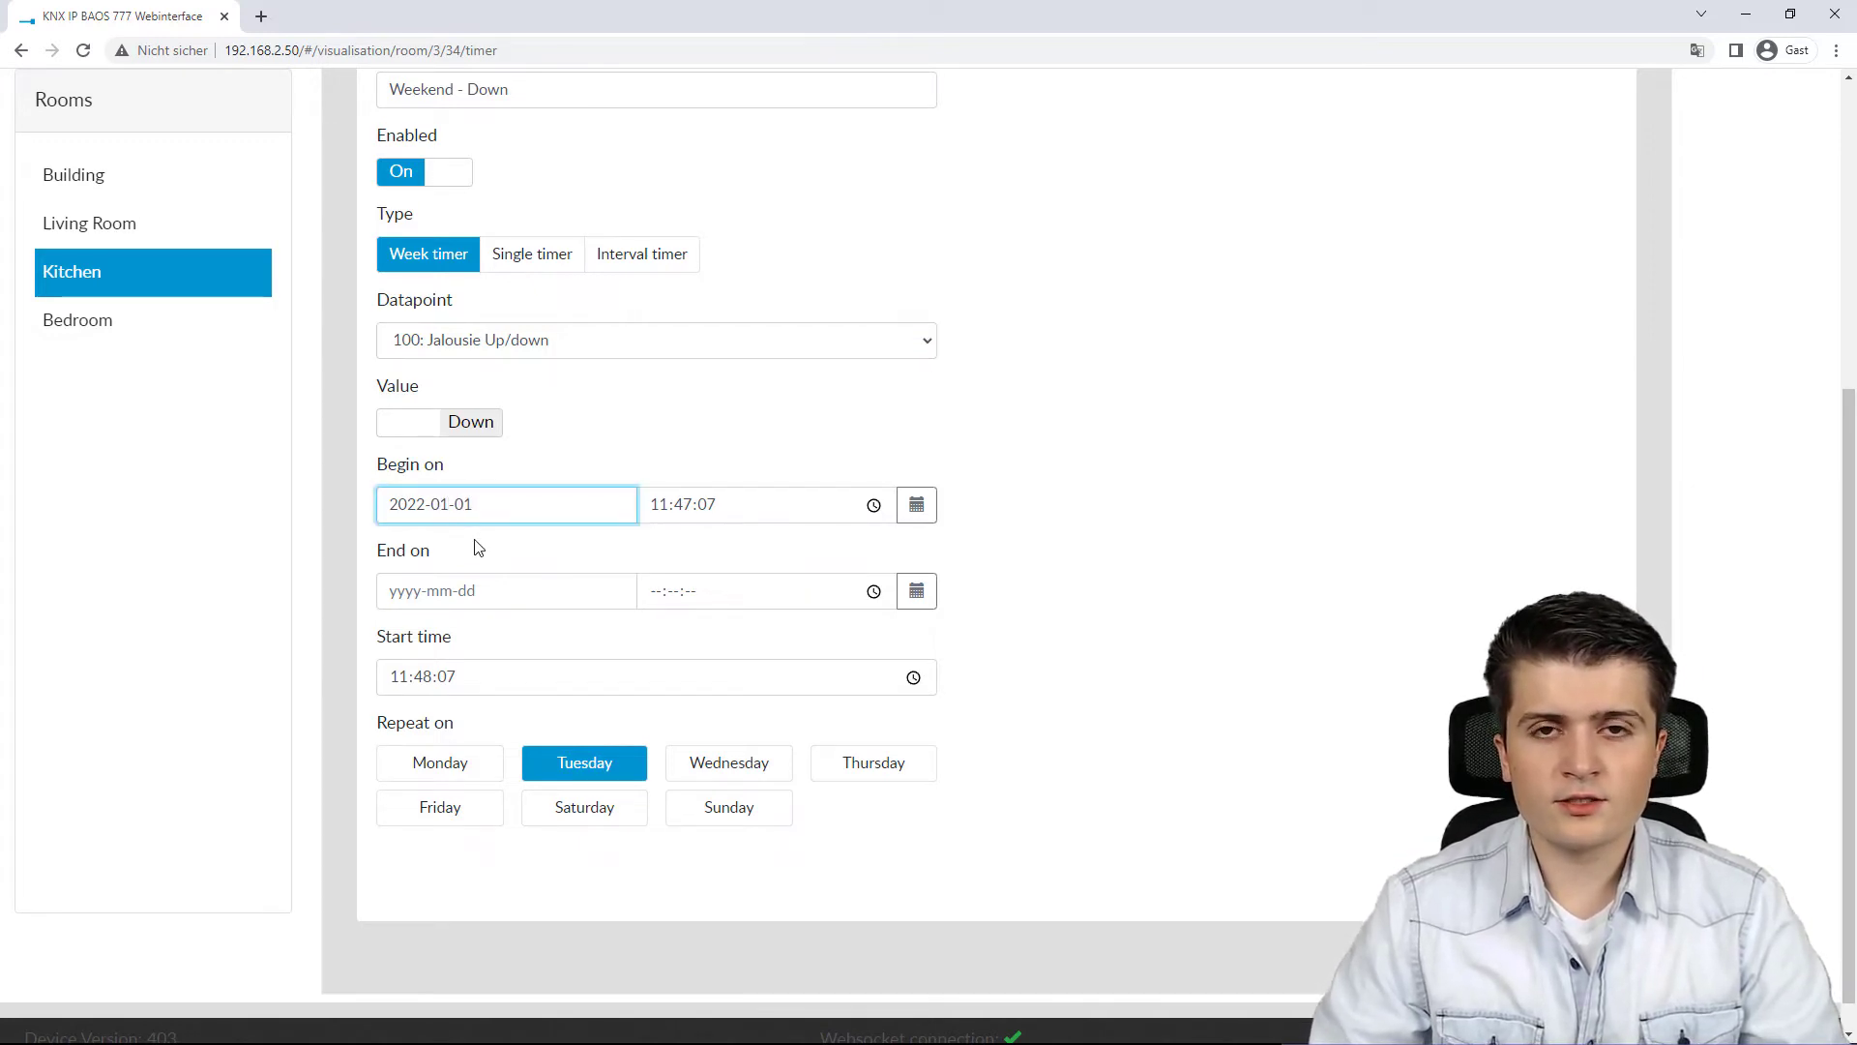
{"action": "left_click", "coordinate": [675, 418]}
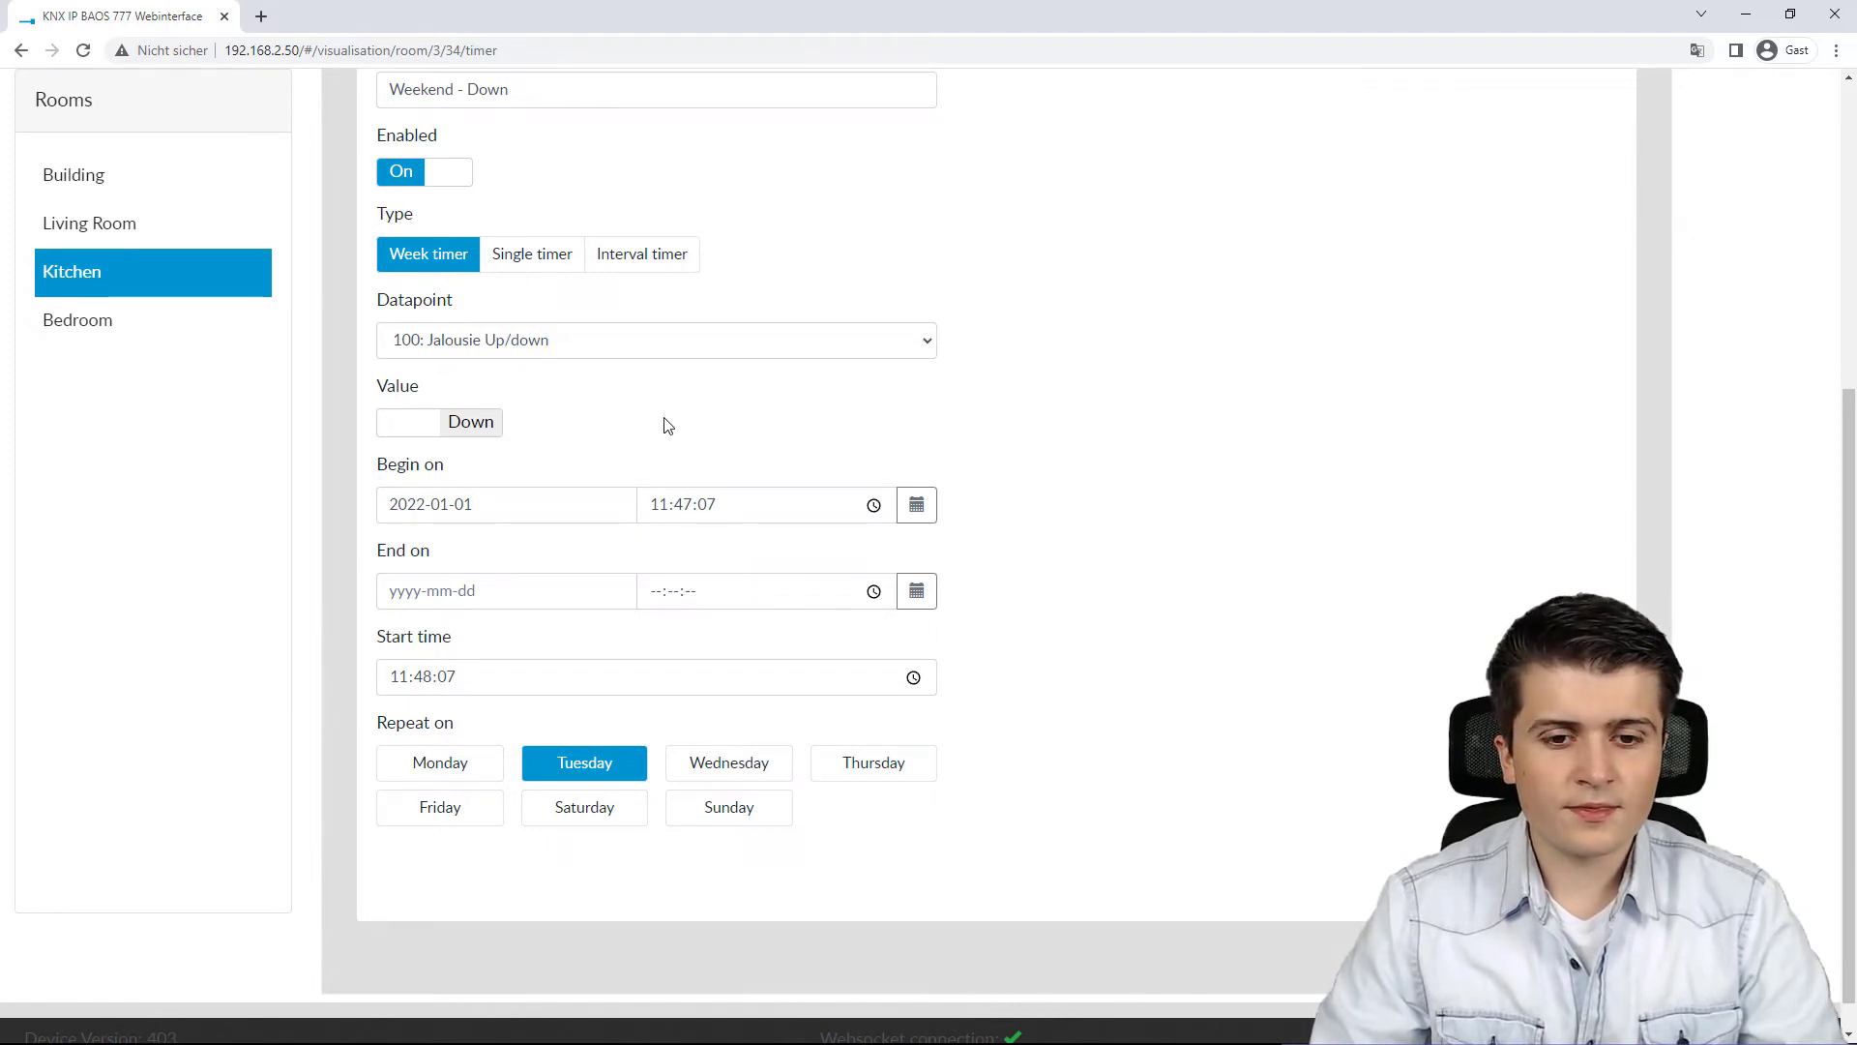
Step: Set the timer's start time to 23:00:00
{"action": "scroll", "coordinate": [666, 424], "scroll_direction": "down", "scroll_amount": 1}
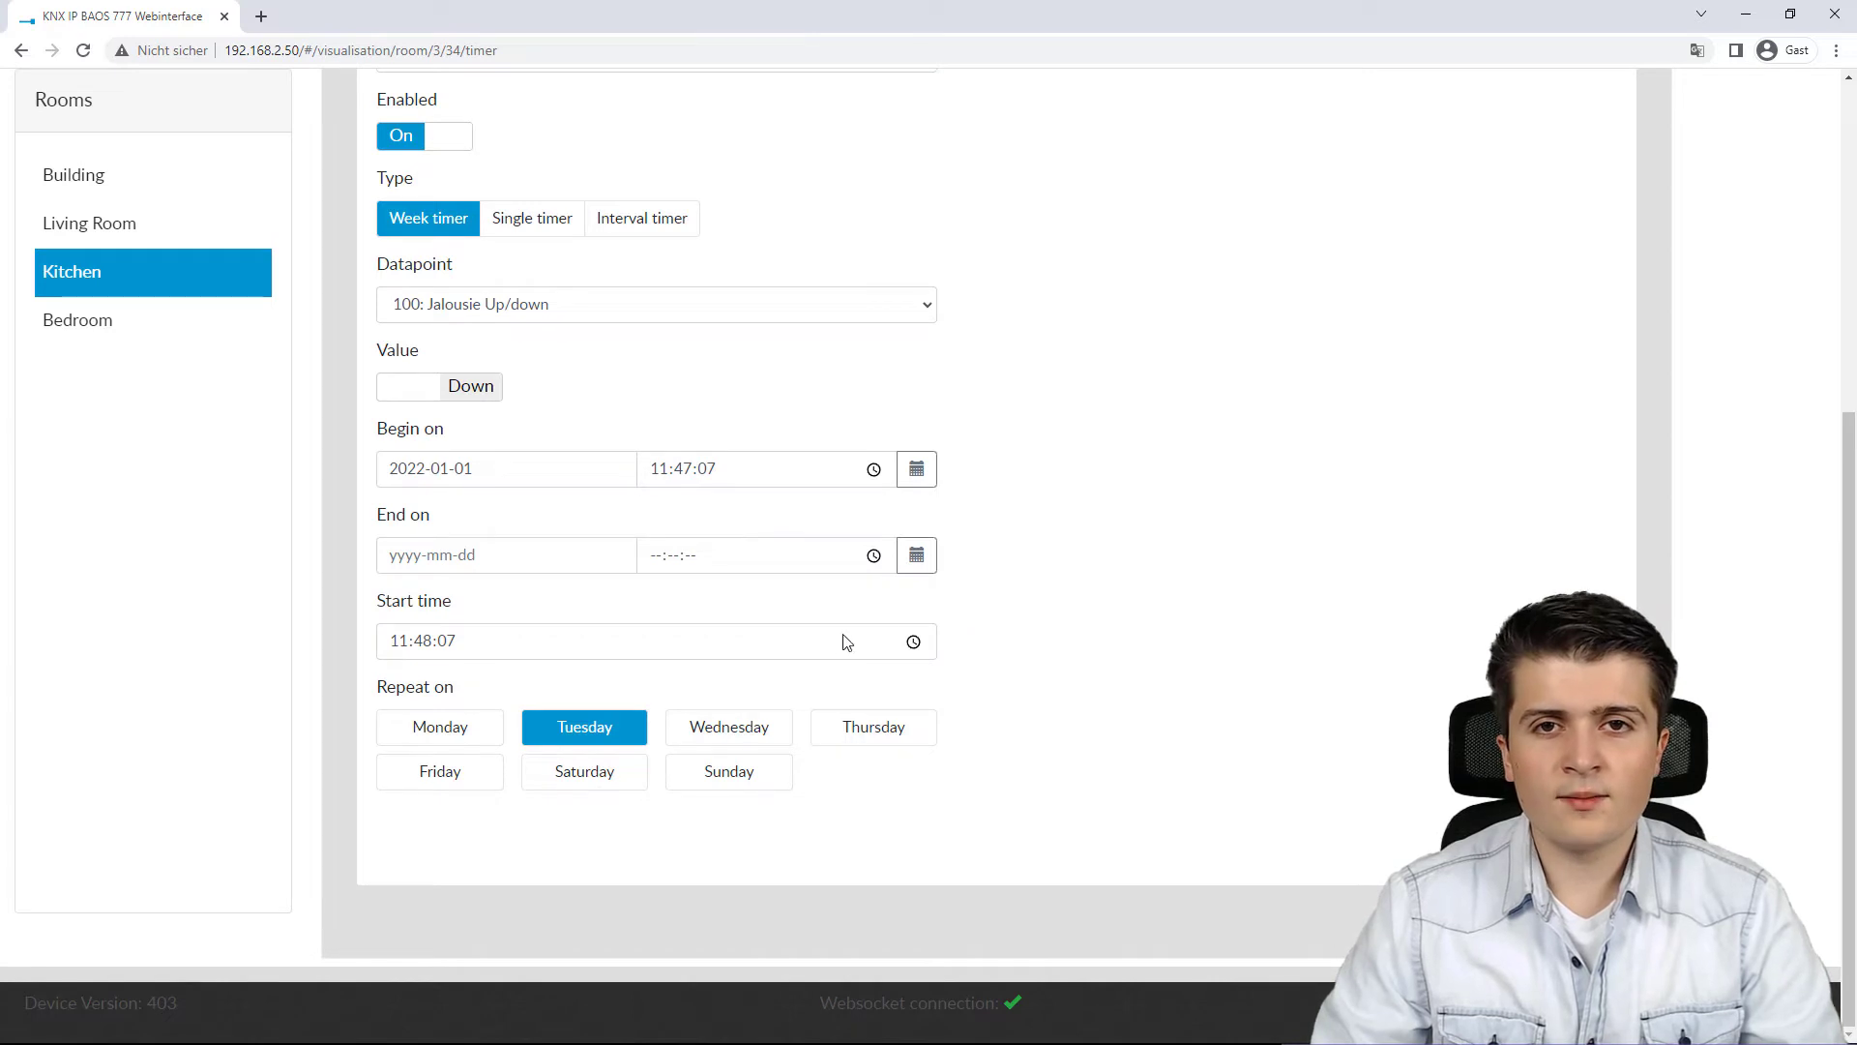
{"action": "left_click", "coordinate": [395, 645]}
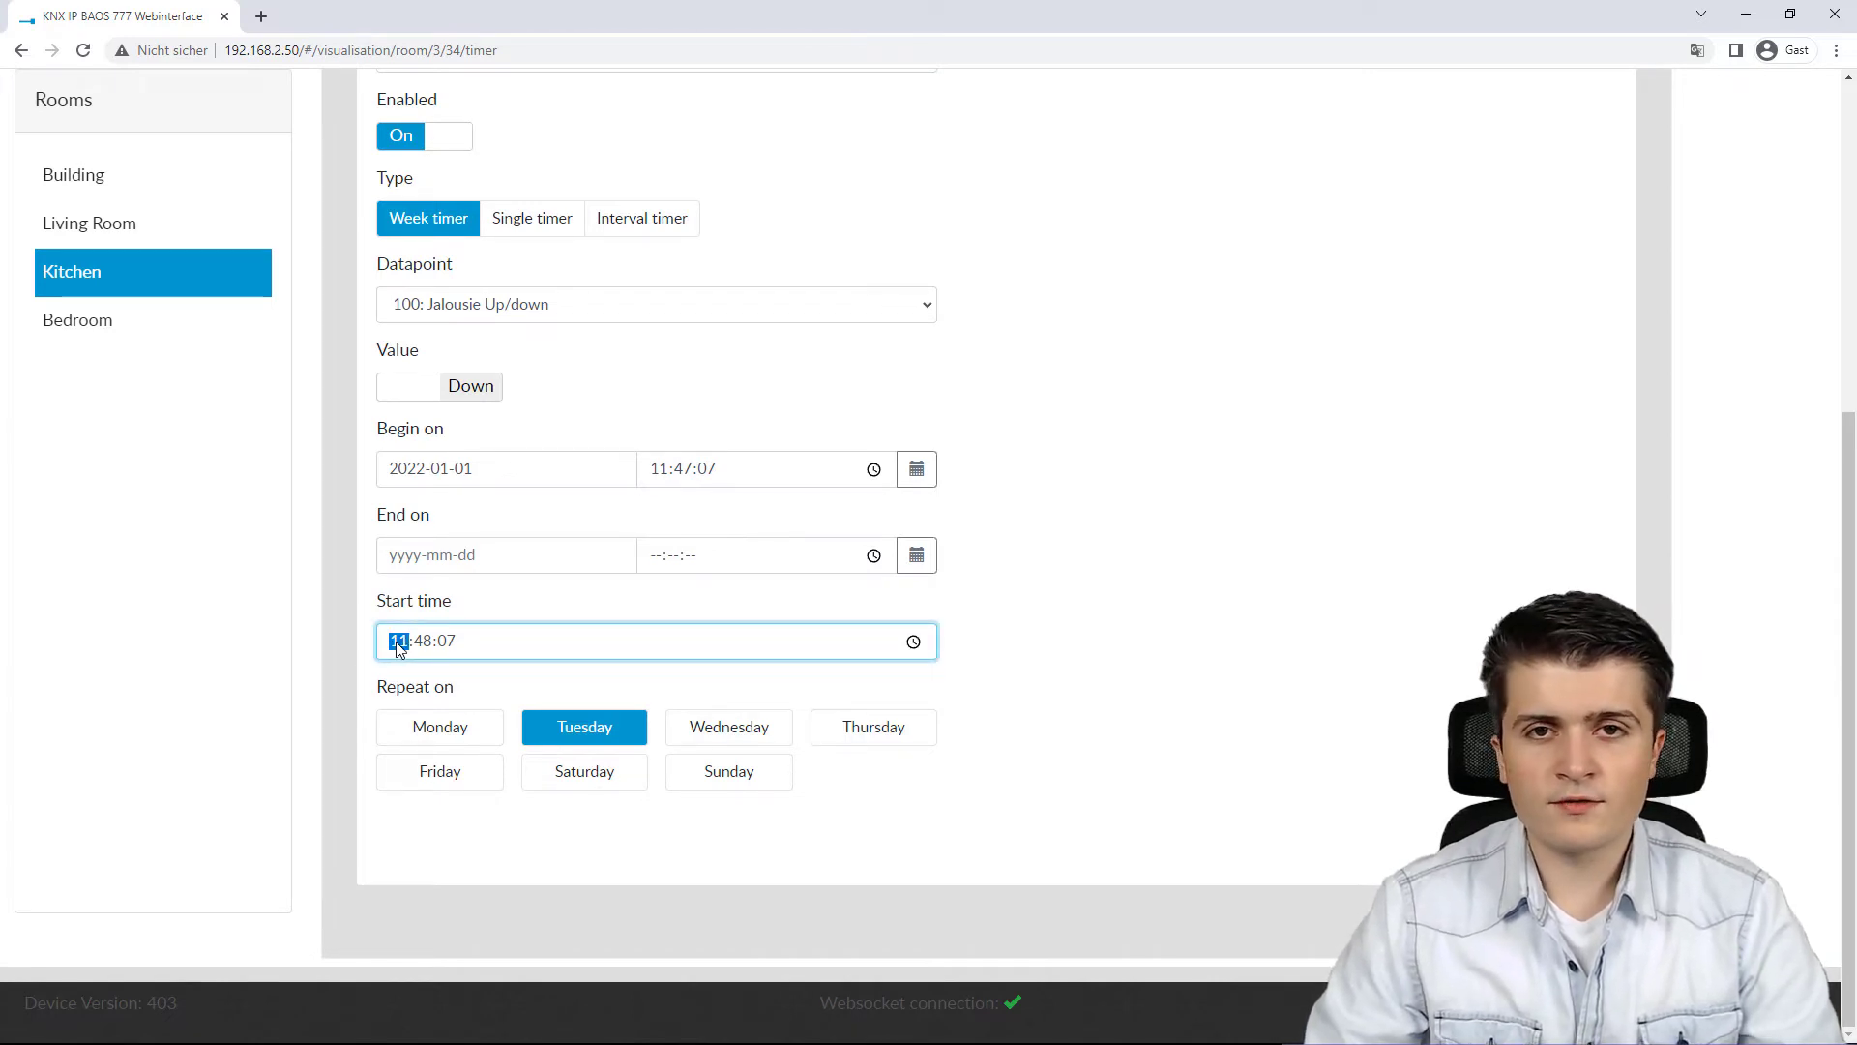
{"action": "type", "text": "23:00:00"}
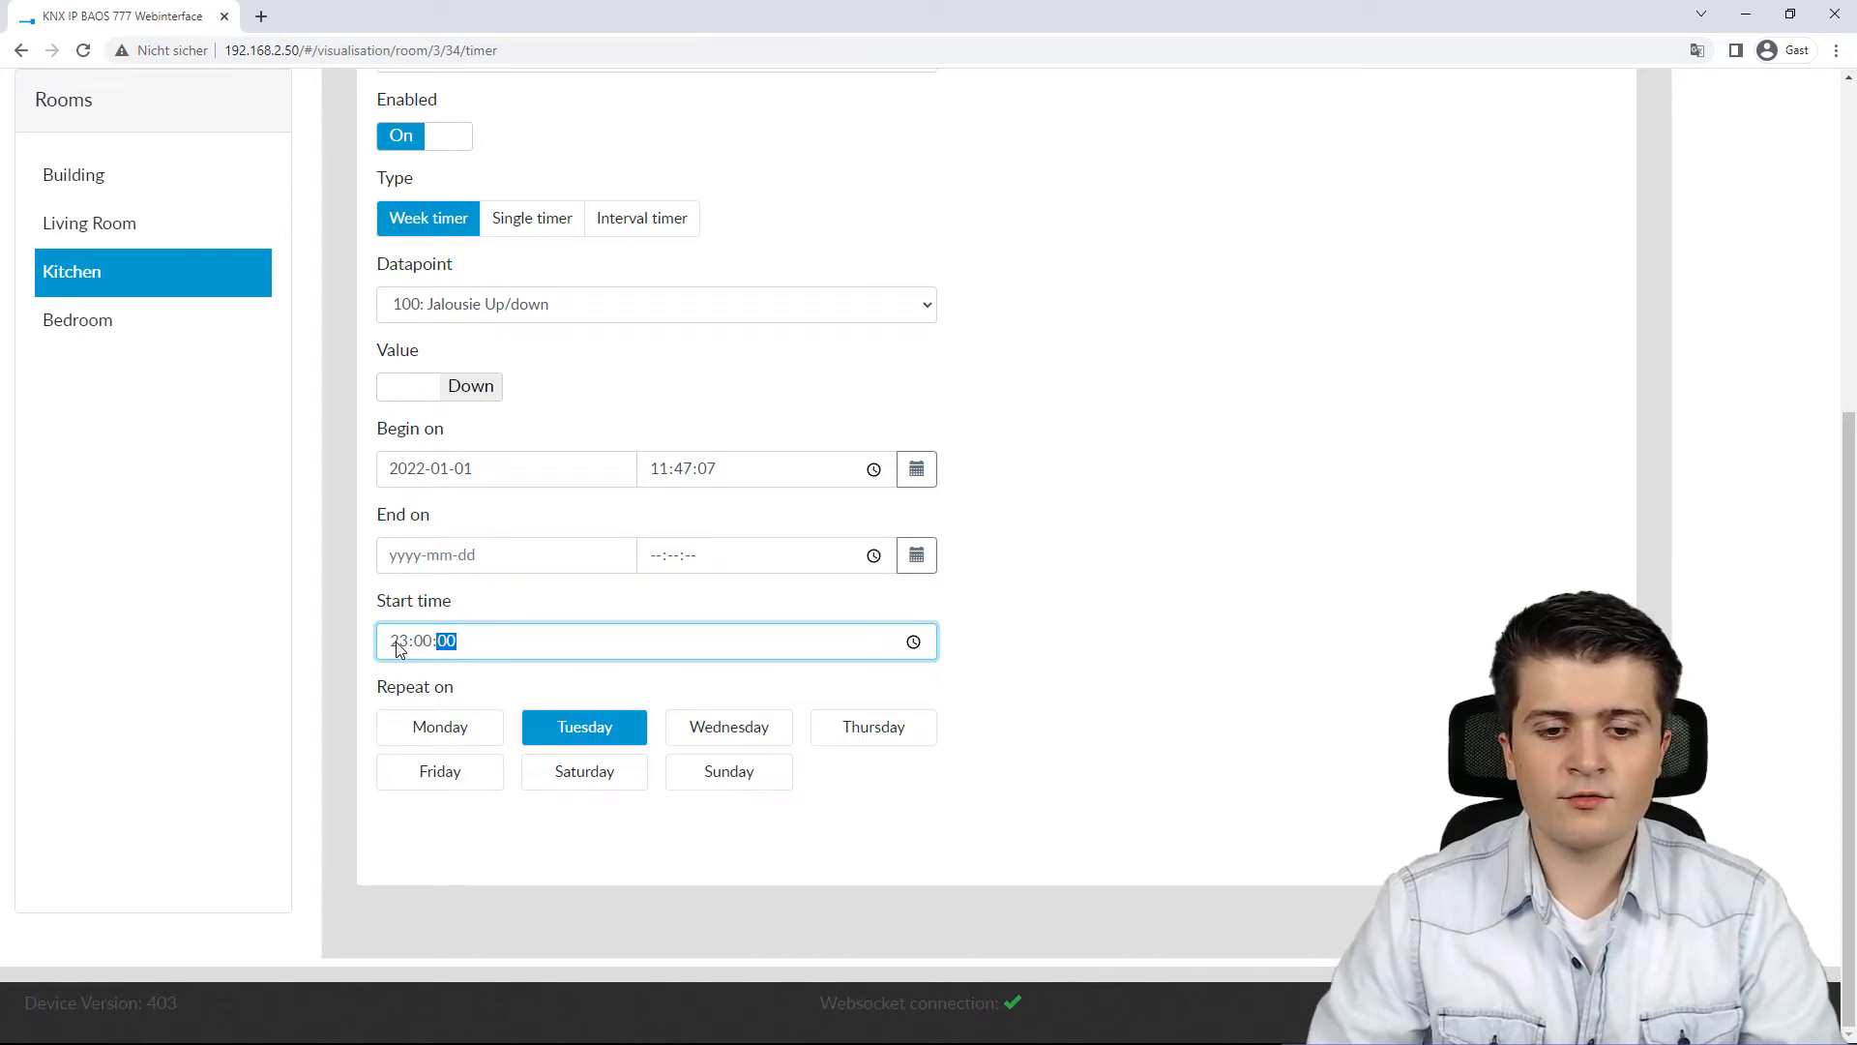
{"action": "left_click", "coordinate": [1223, 611]}
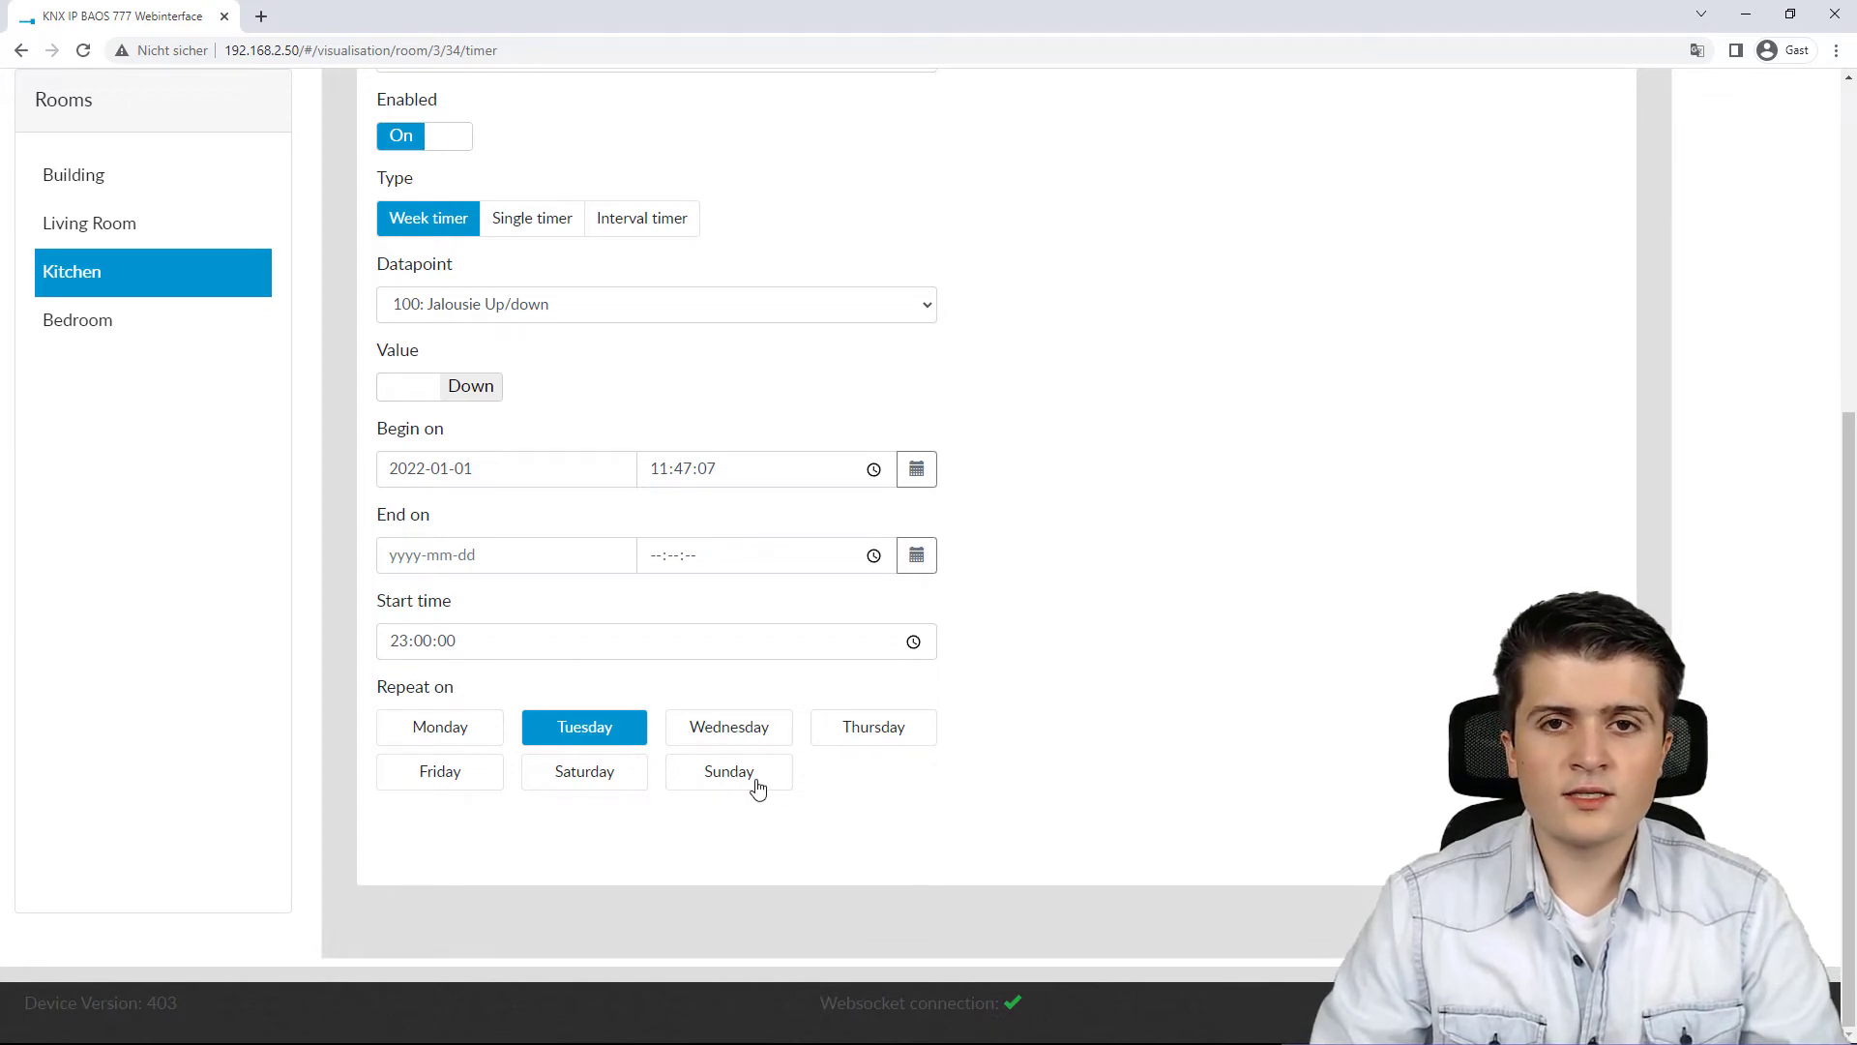
Step: Make the timer repeat only on Saturday and Sunday instead of Tuesday, and save it
{"action": "left_click", "coordinate": [600, 740]}
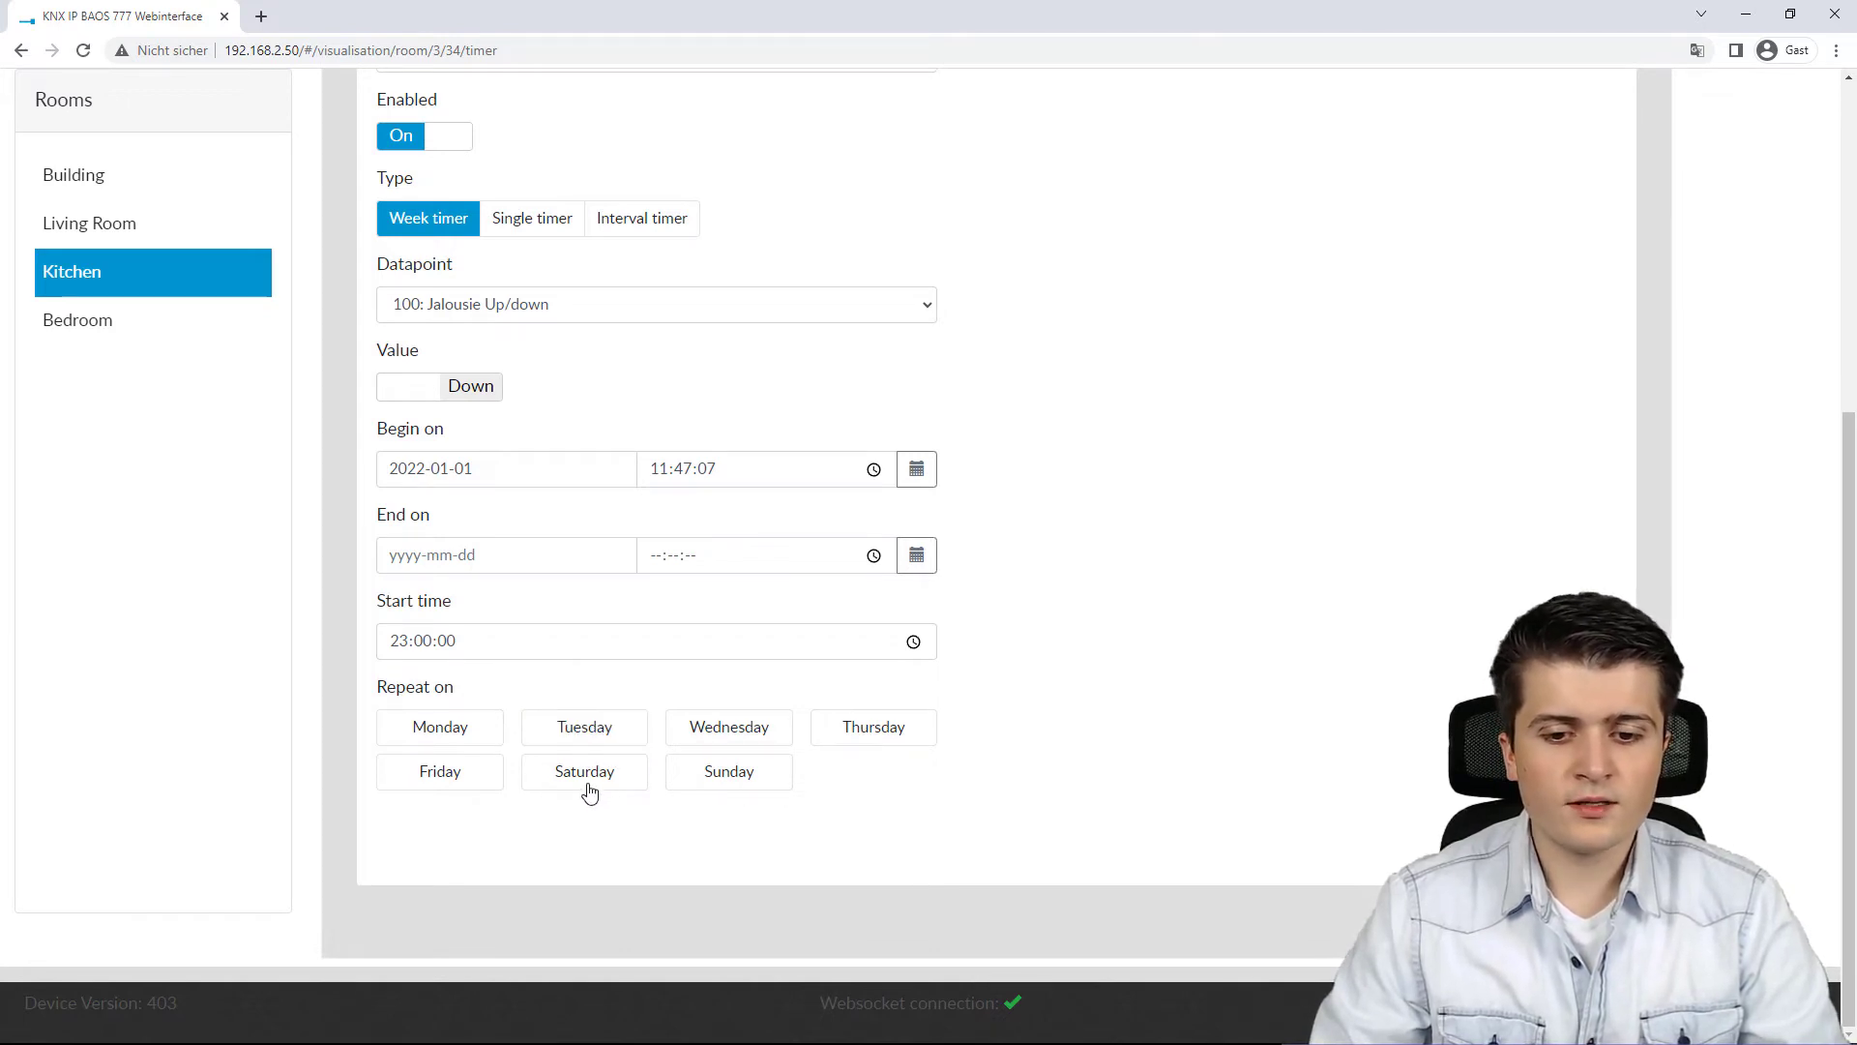
{"action": "left_click", "coordinate": [592, 787]}
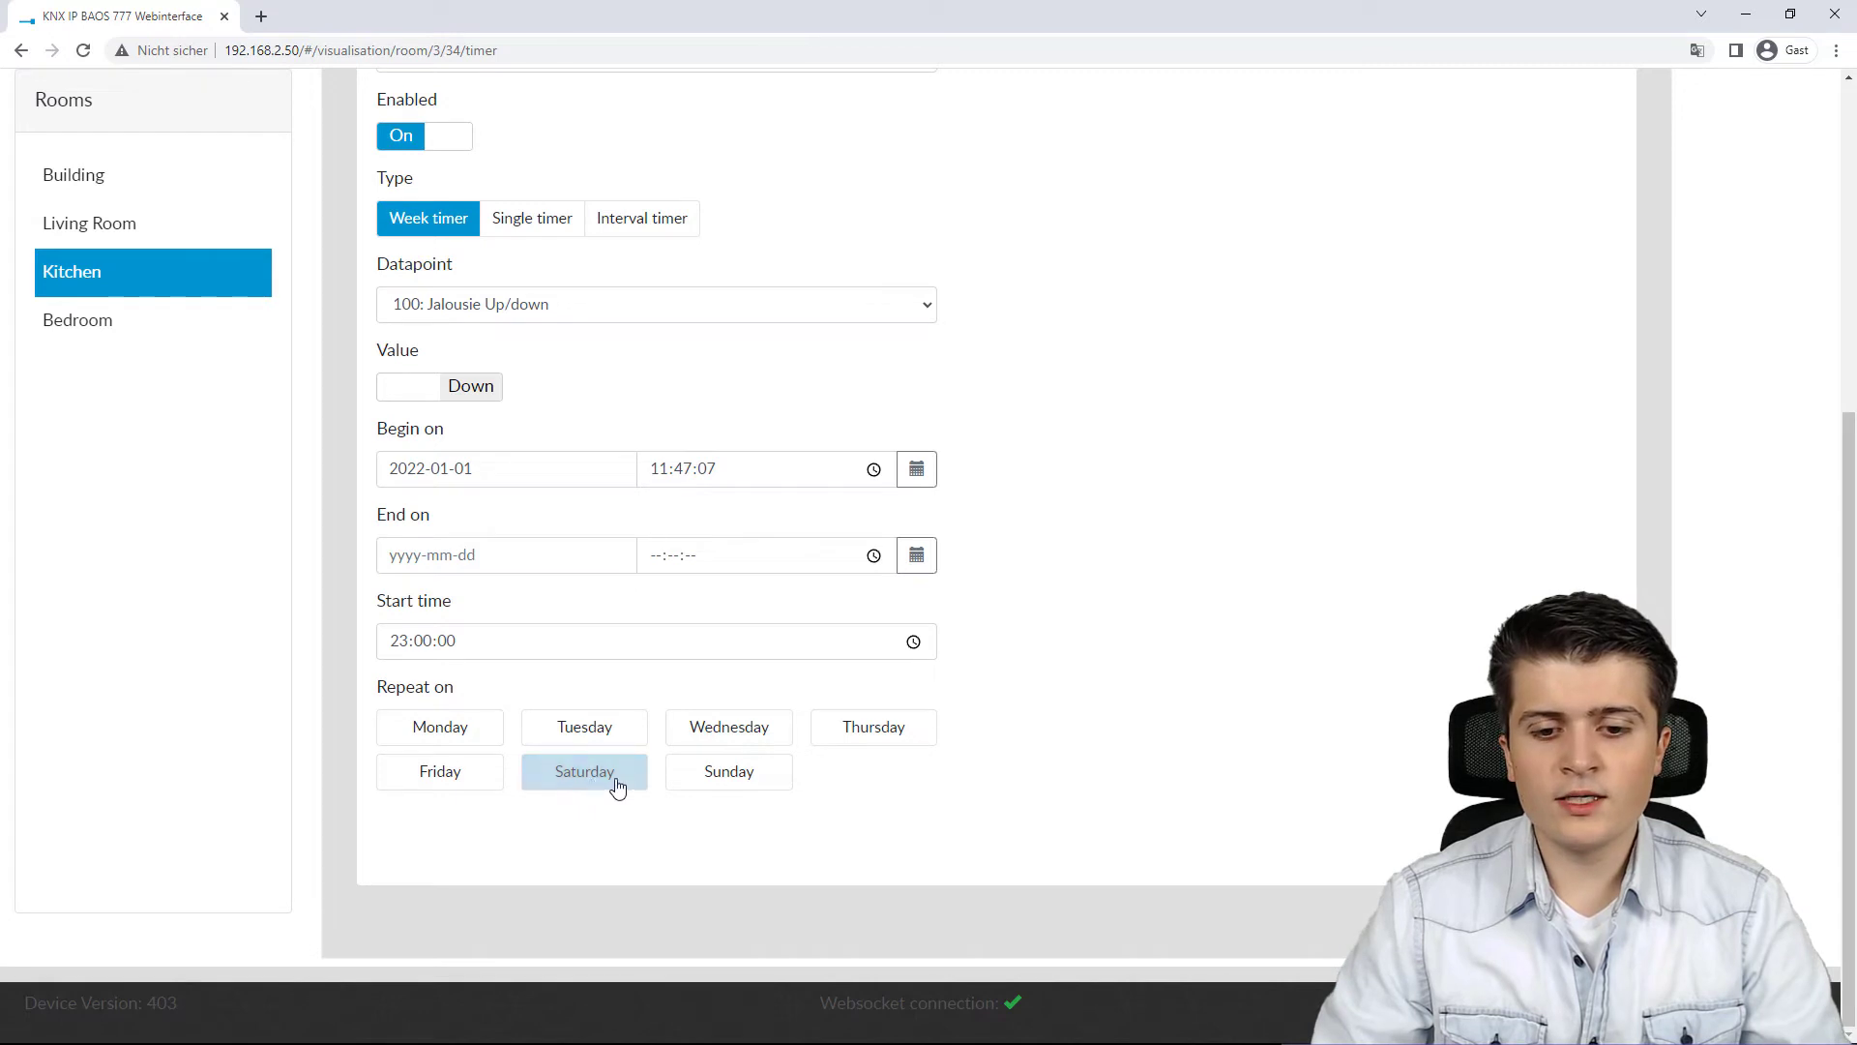
{"action": "left_click", "coordinate": [712, 786]}
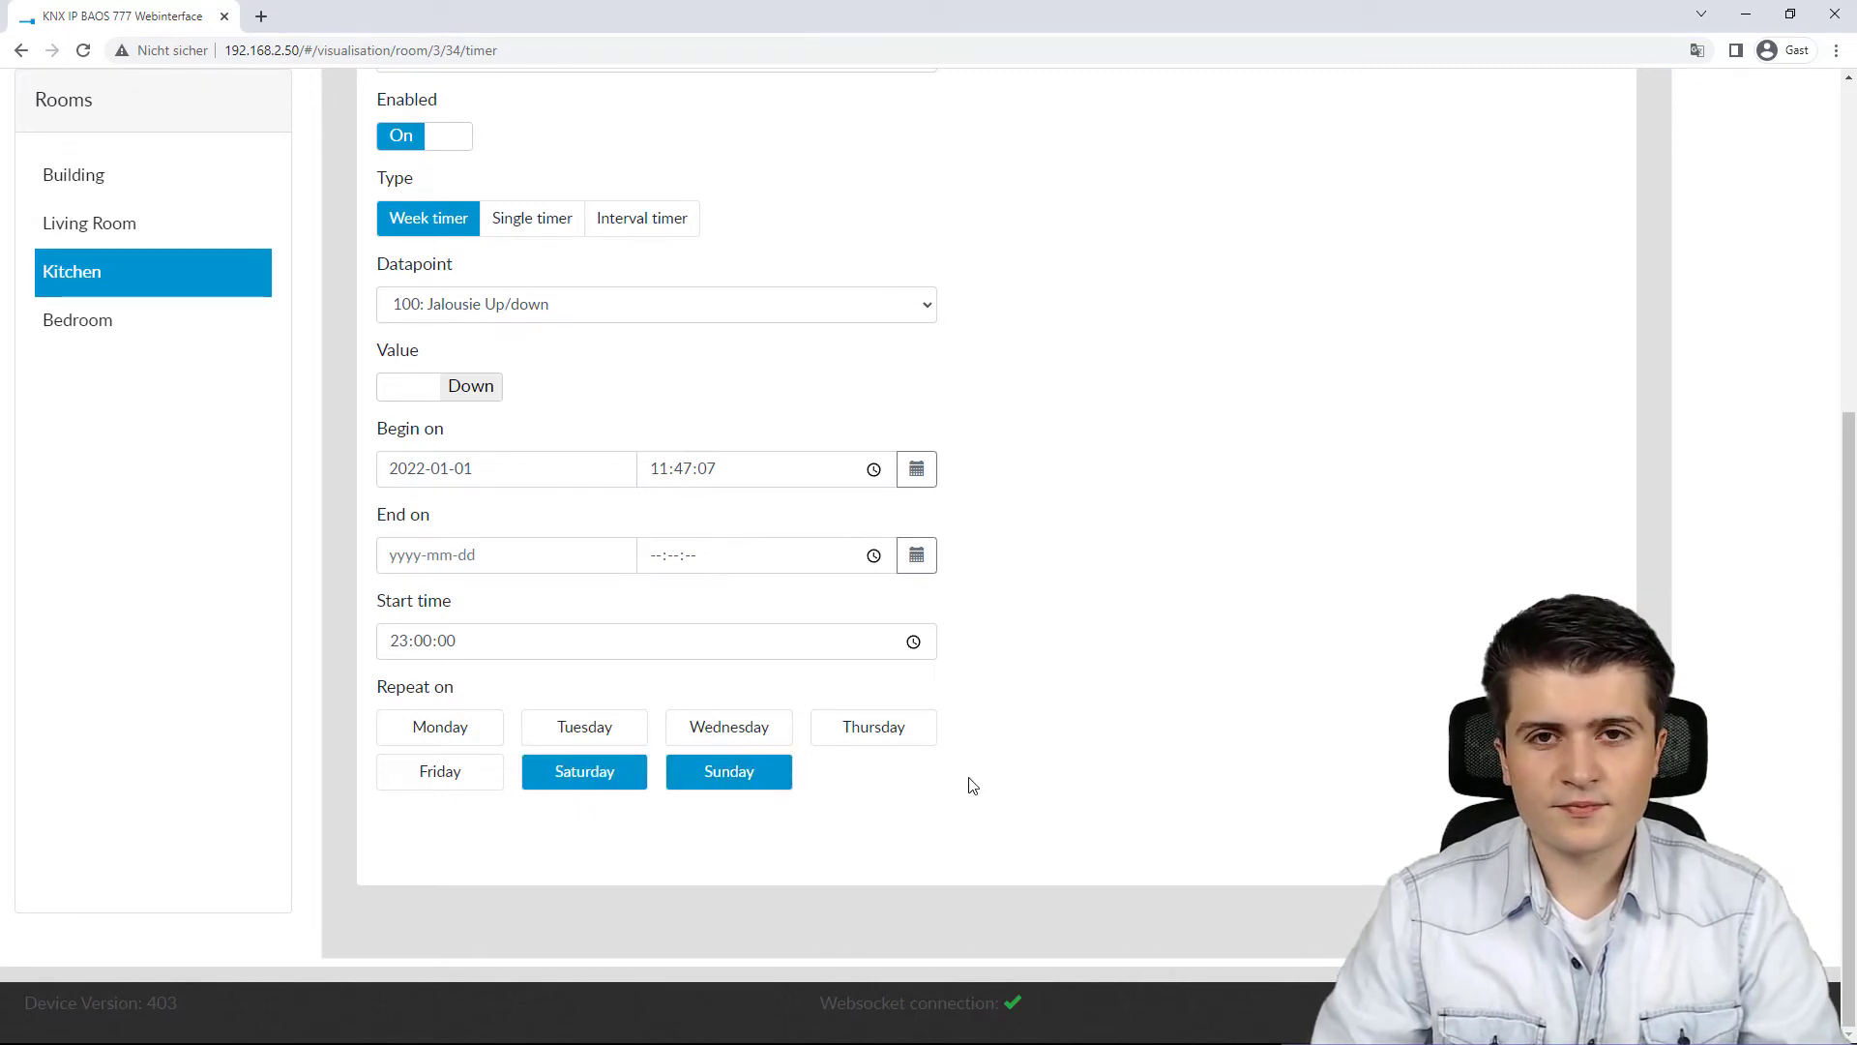
{"action": "scroll", "coordinate": [970, 775], "scroll_direction": "up", "scroll_amount": 1}
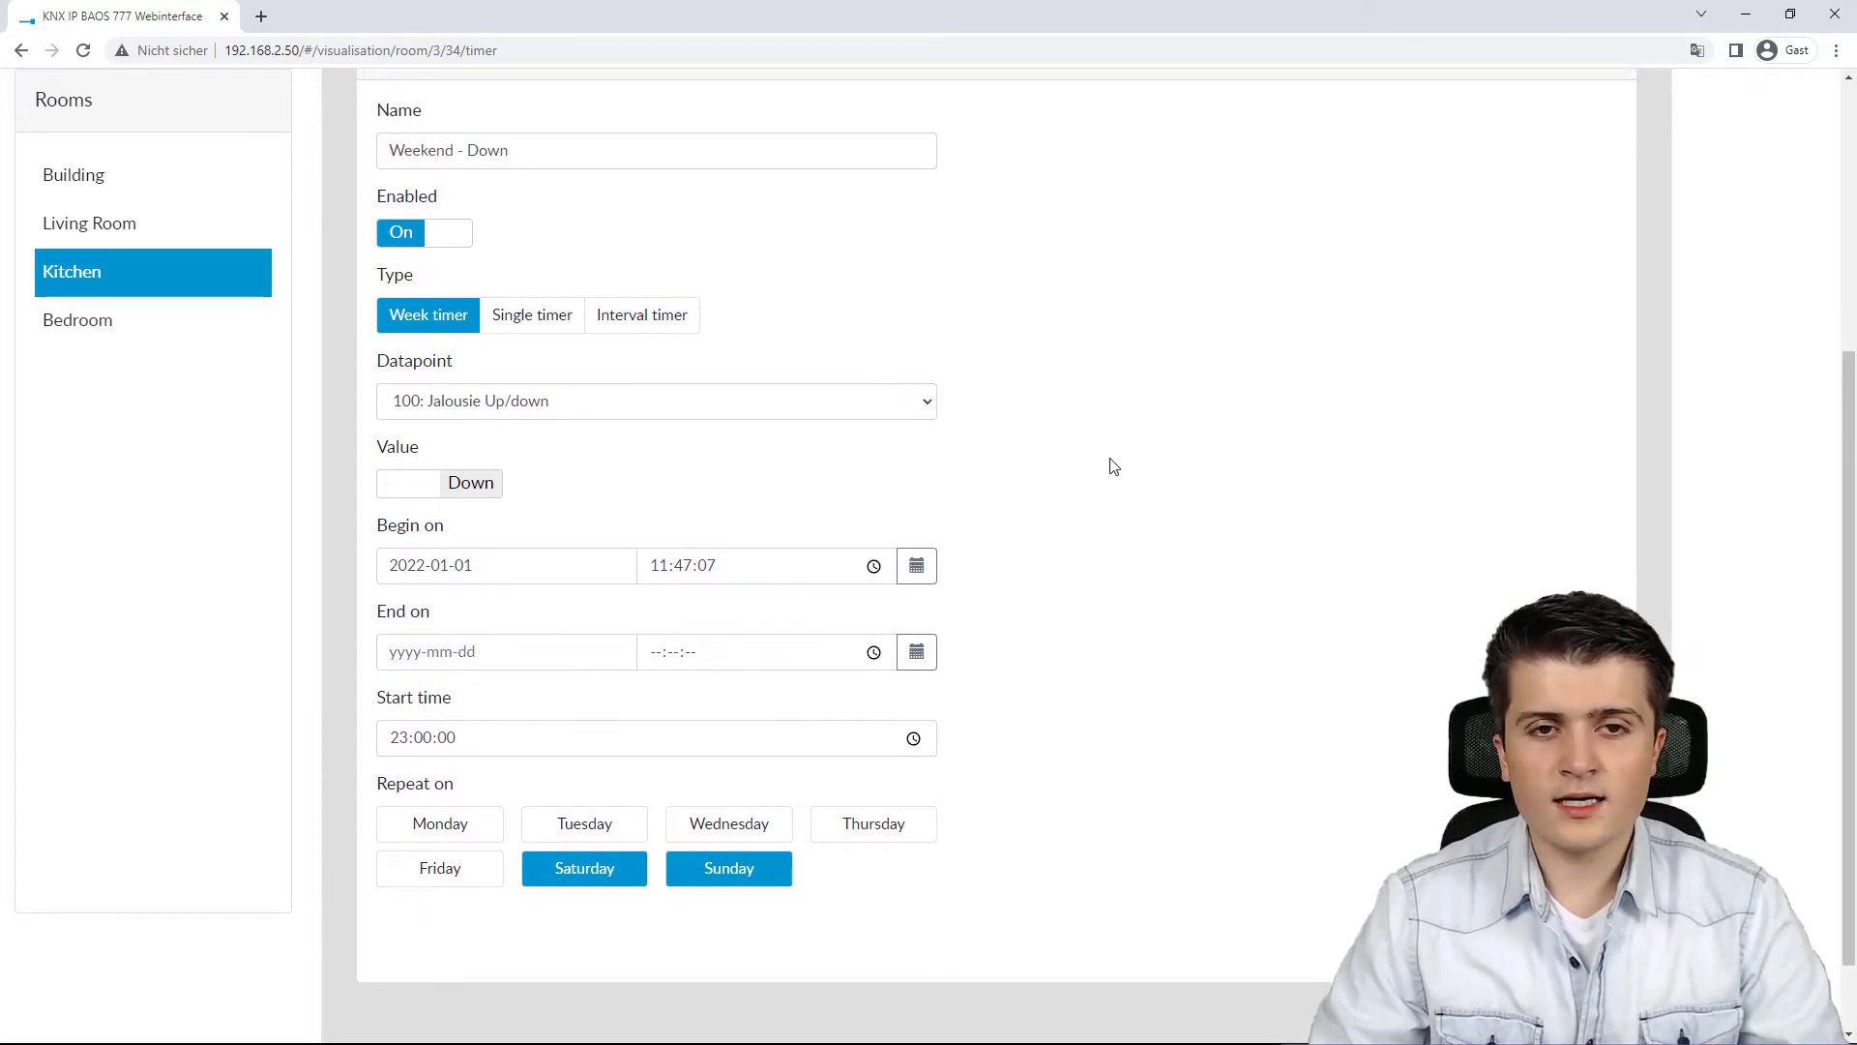
{"action": "scroll", "coordinate": [1111, 465], "scroll_direction": "down", "scroll_amount": 1}
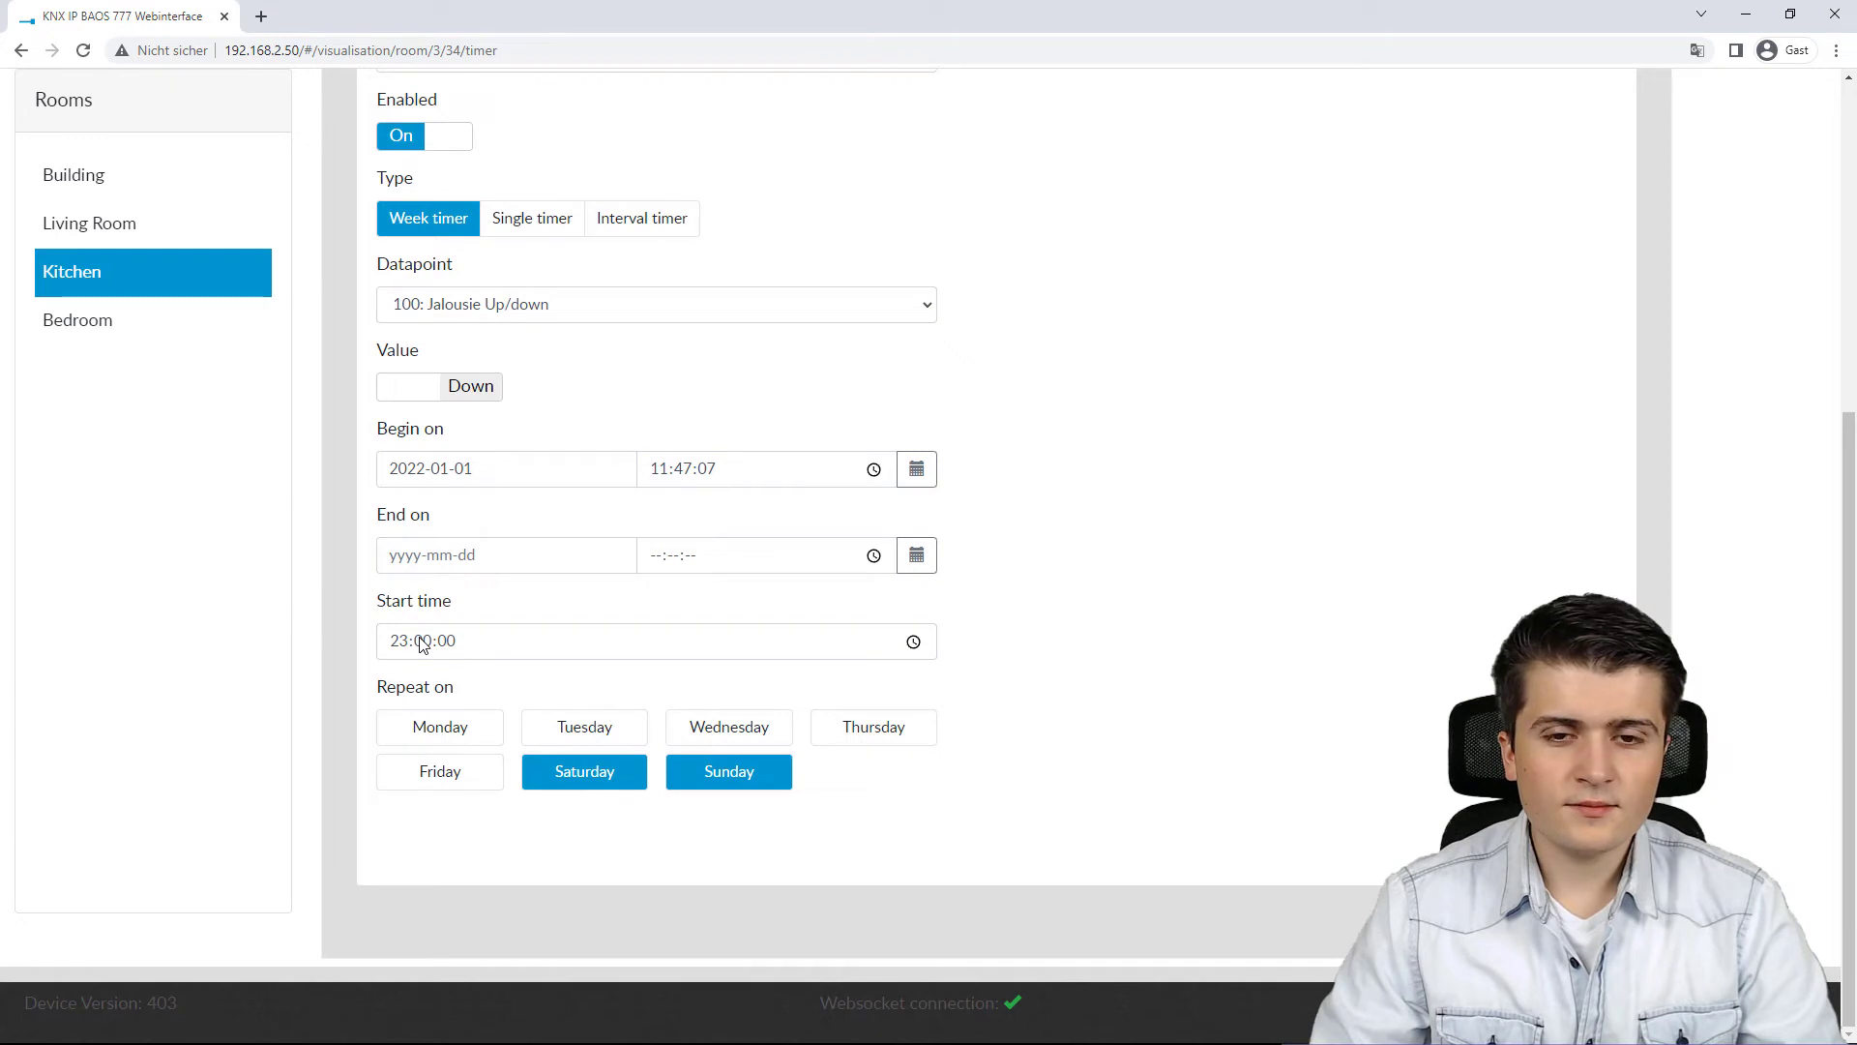
{"action": "left_click", "coordinate": [1584, 847]}
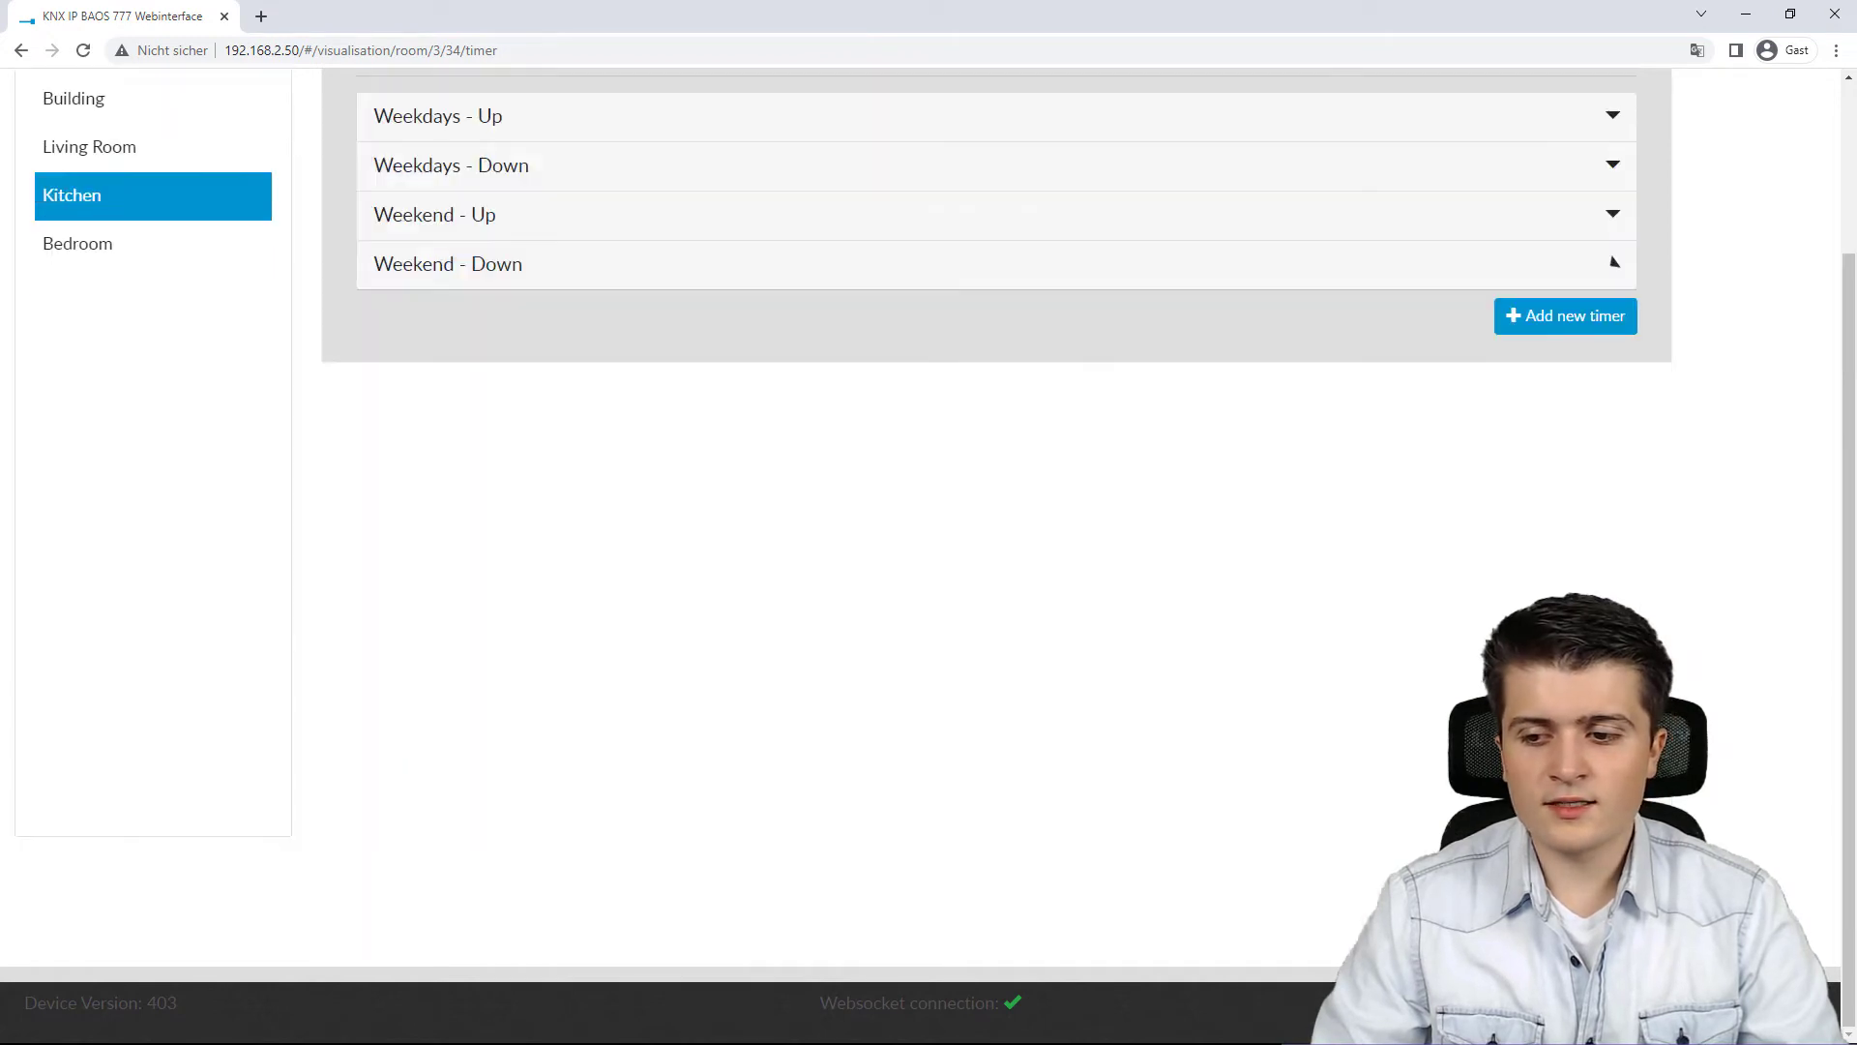
Step: Open the Timers overview and review the listed timers with their datapoints and triggers
{"action": "scroll", "coordinate": [1027, 409], "scroll_direction": "up", "scroll_amount": 1}
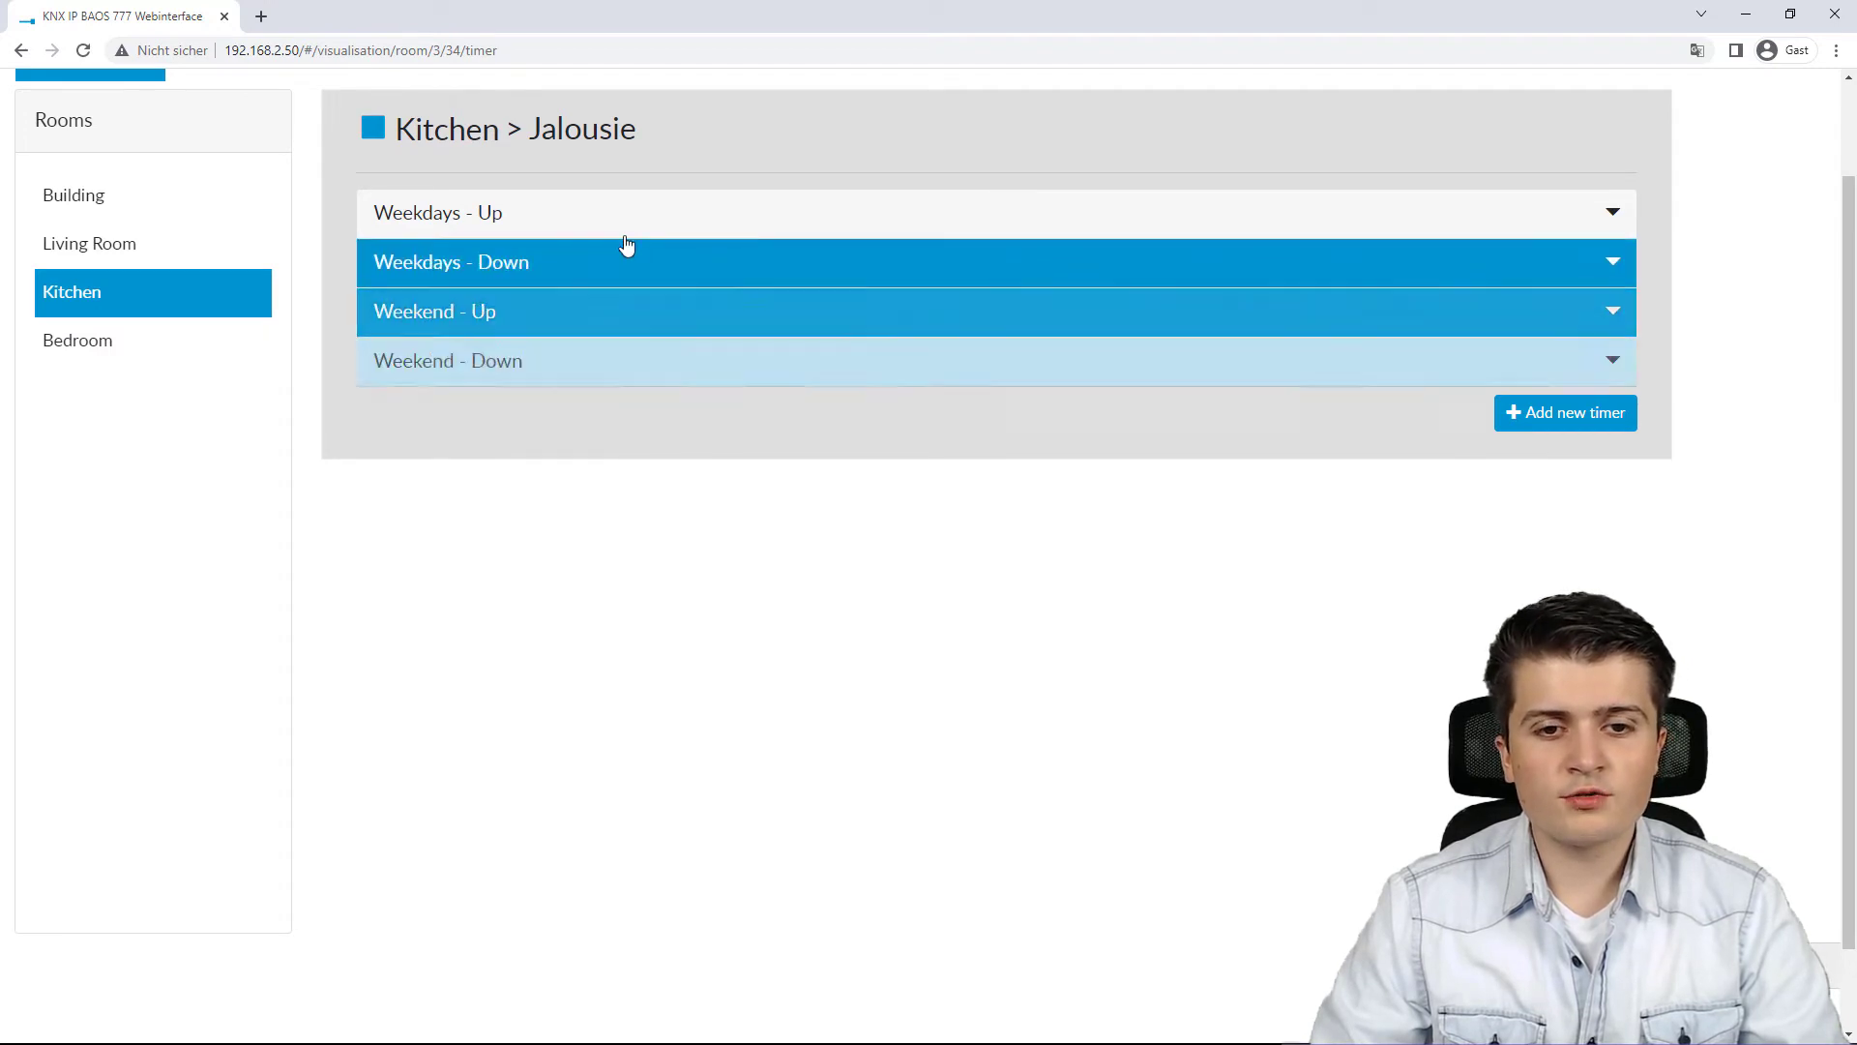
{"action": "scroll", "coordinate": [583, 441], "scroll_direction": "up", "scroll_amount": 1}
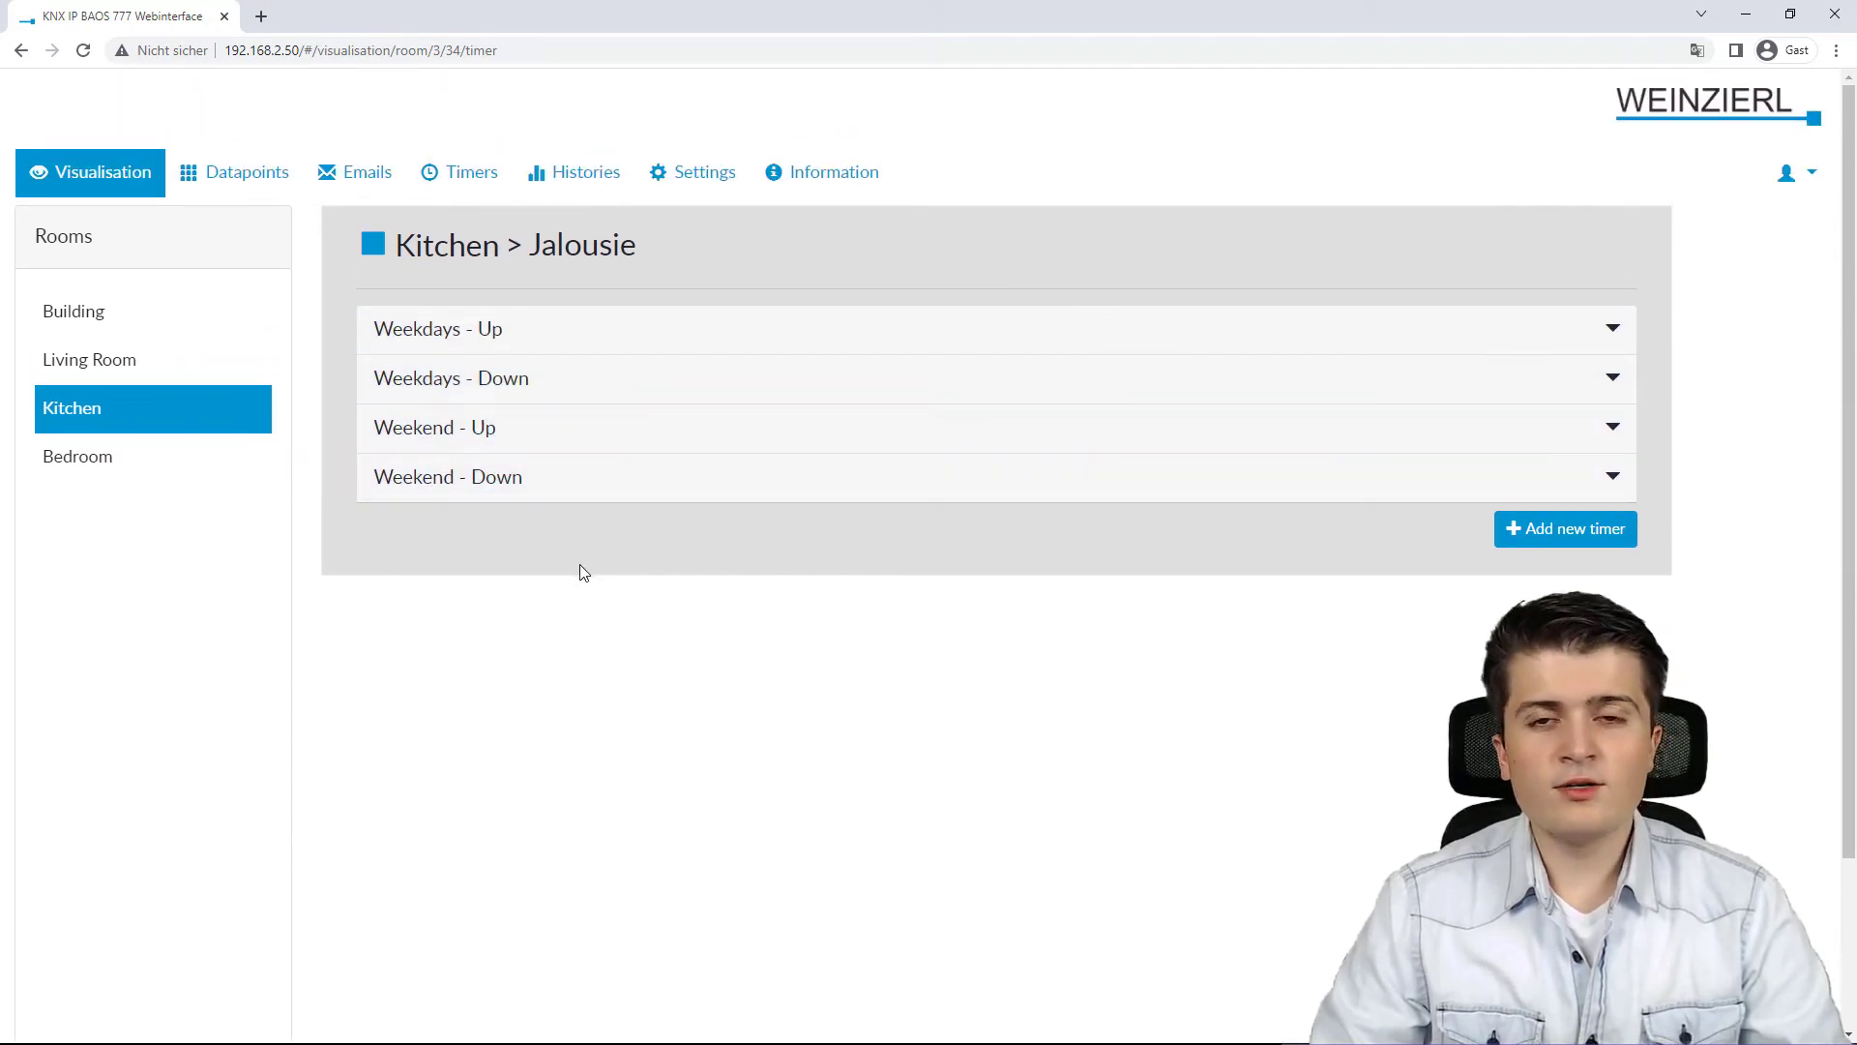
{"action": "left_click", "coordinate": [452, 184]}
{"action": "scroll", "coordinate": [873, 479], "scroll_direction": "down", "scroll_amount": 1}
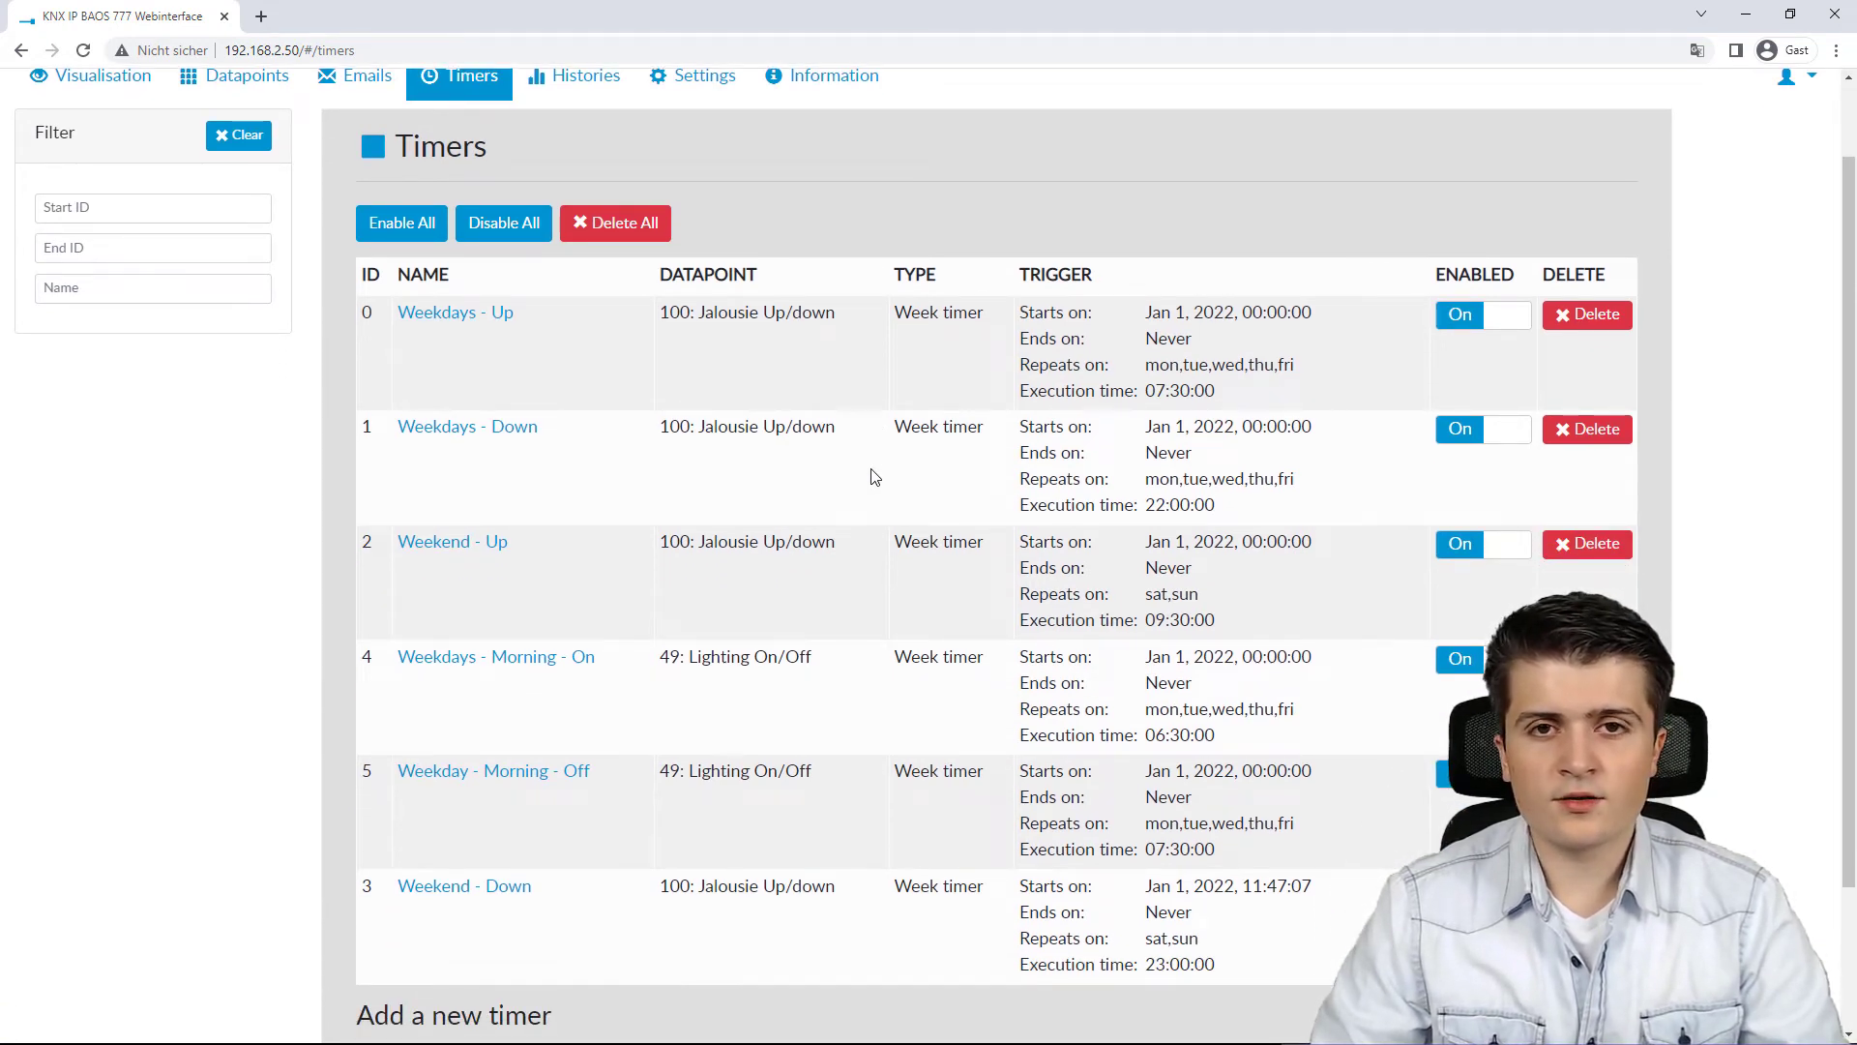
{"action": "scroll", "coordinate": [868, 471], "scroll_direction": "down", "scroll_amount": 1}
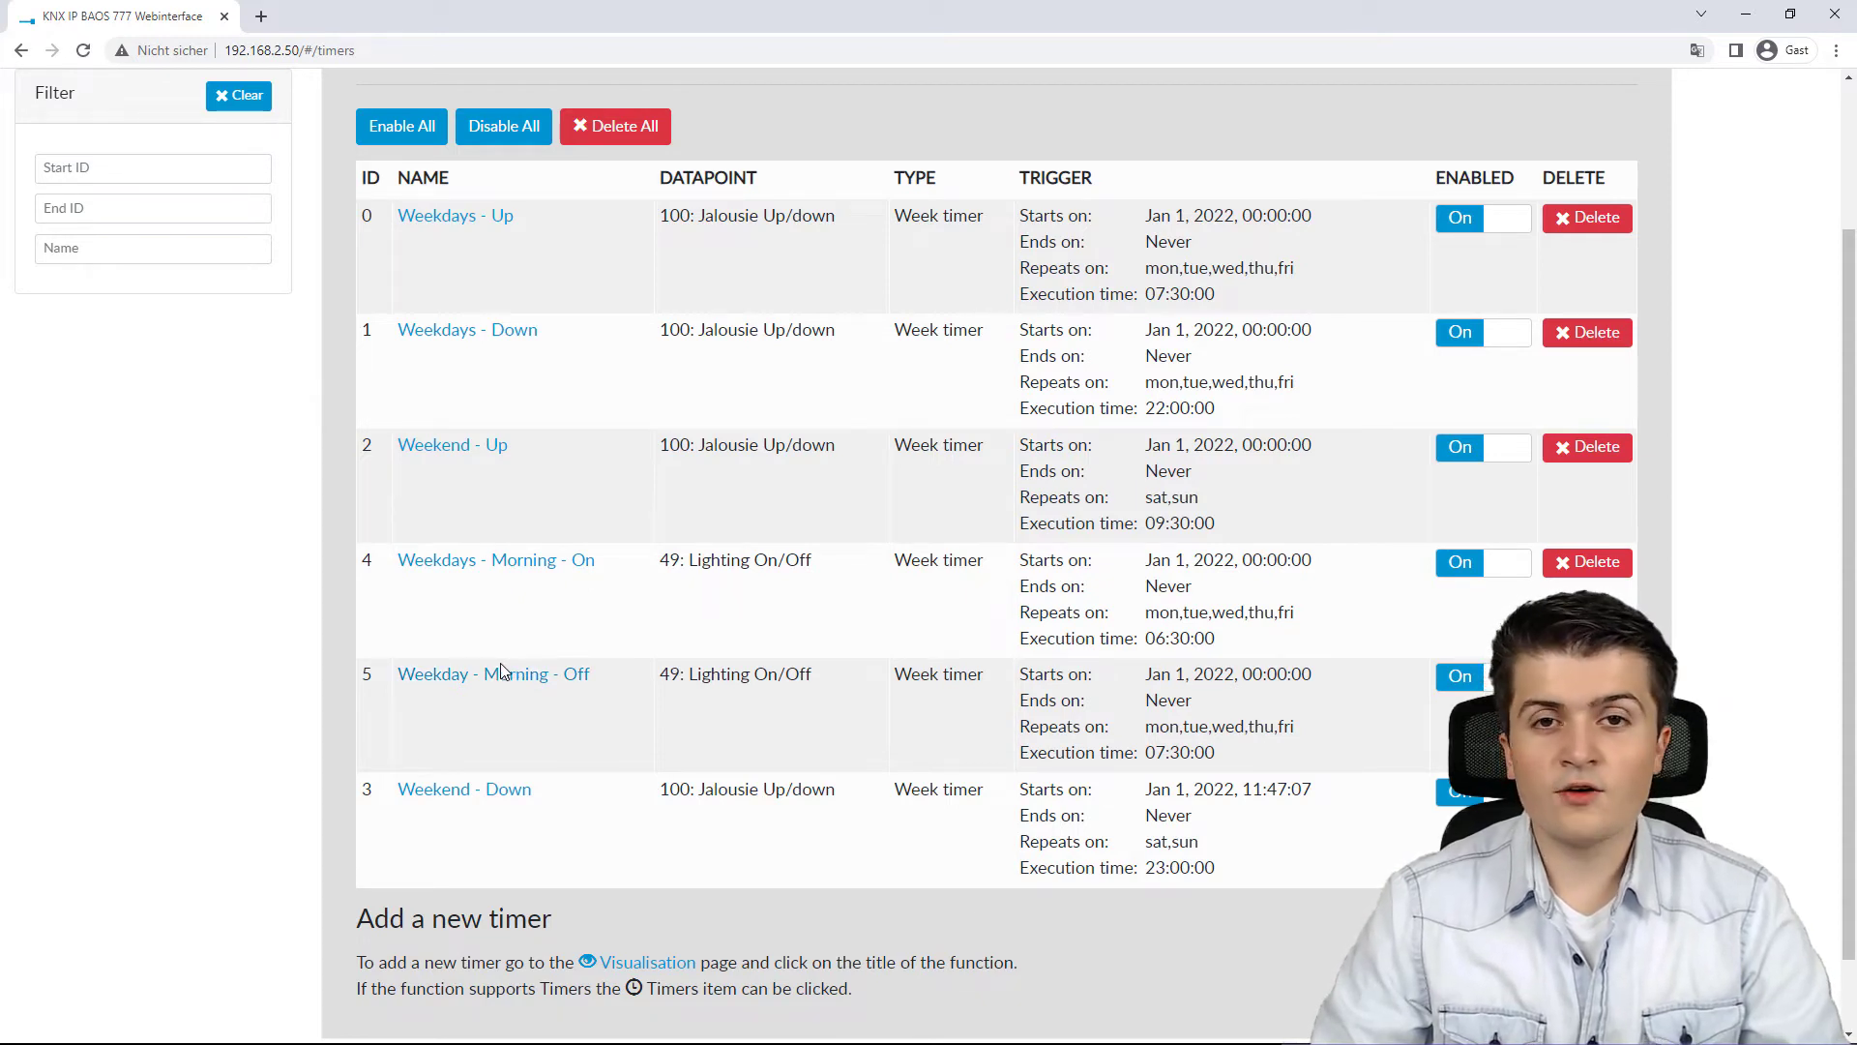
{"action": "scroll", "coordinate": [473, 580], "scroll_direction": "up", "scroll_amount": 2}
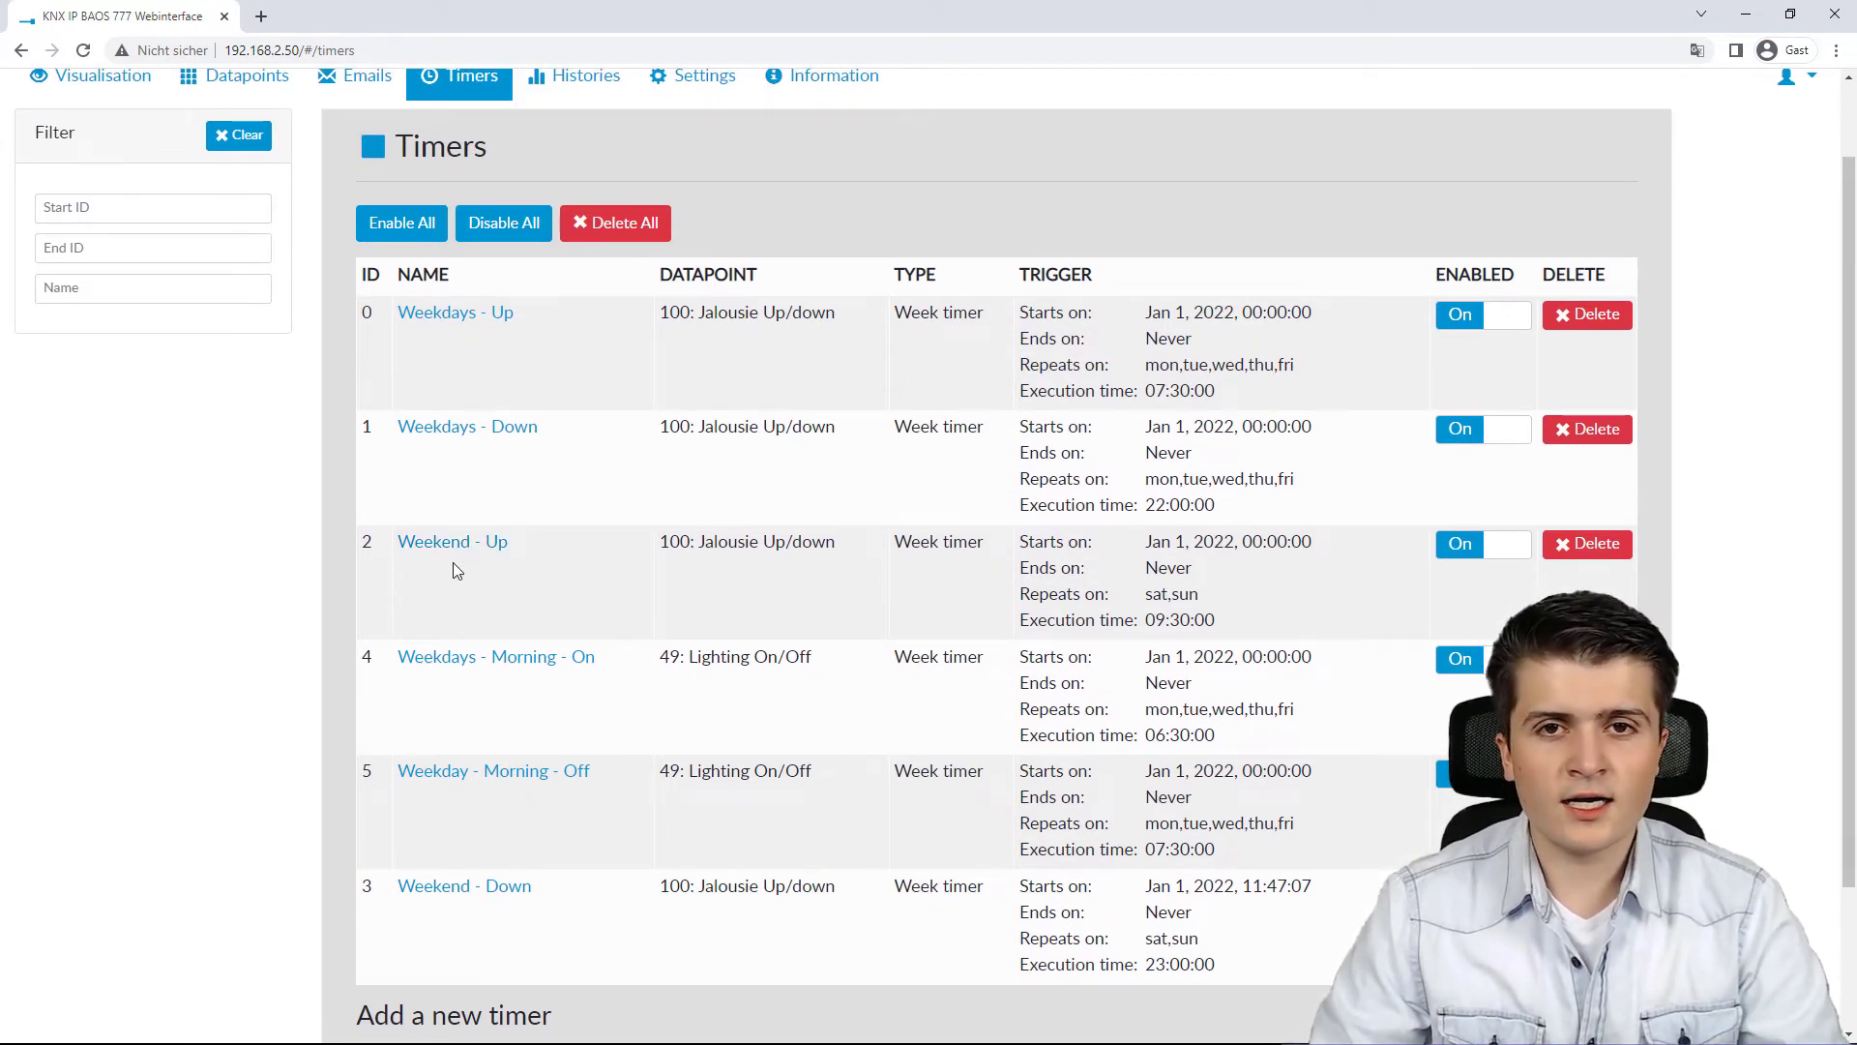
{"action": "scroll", "coordinate": [457, 569], "scroll_direction": "down", "scroll_amount": 2}
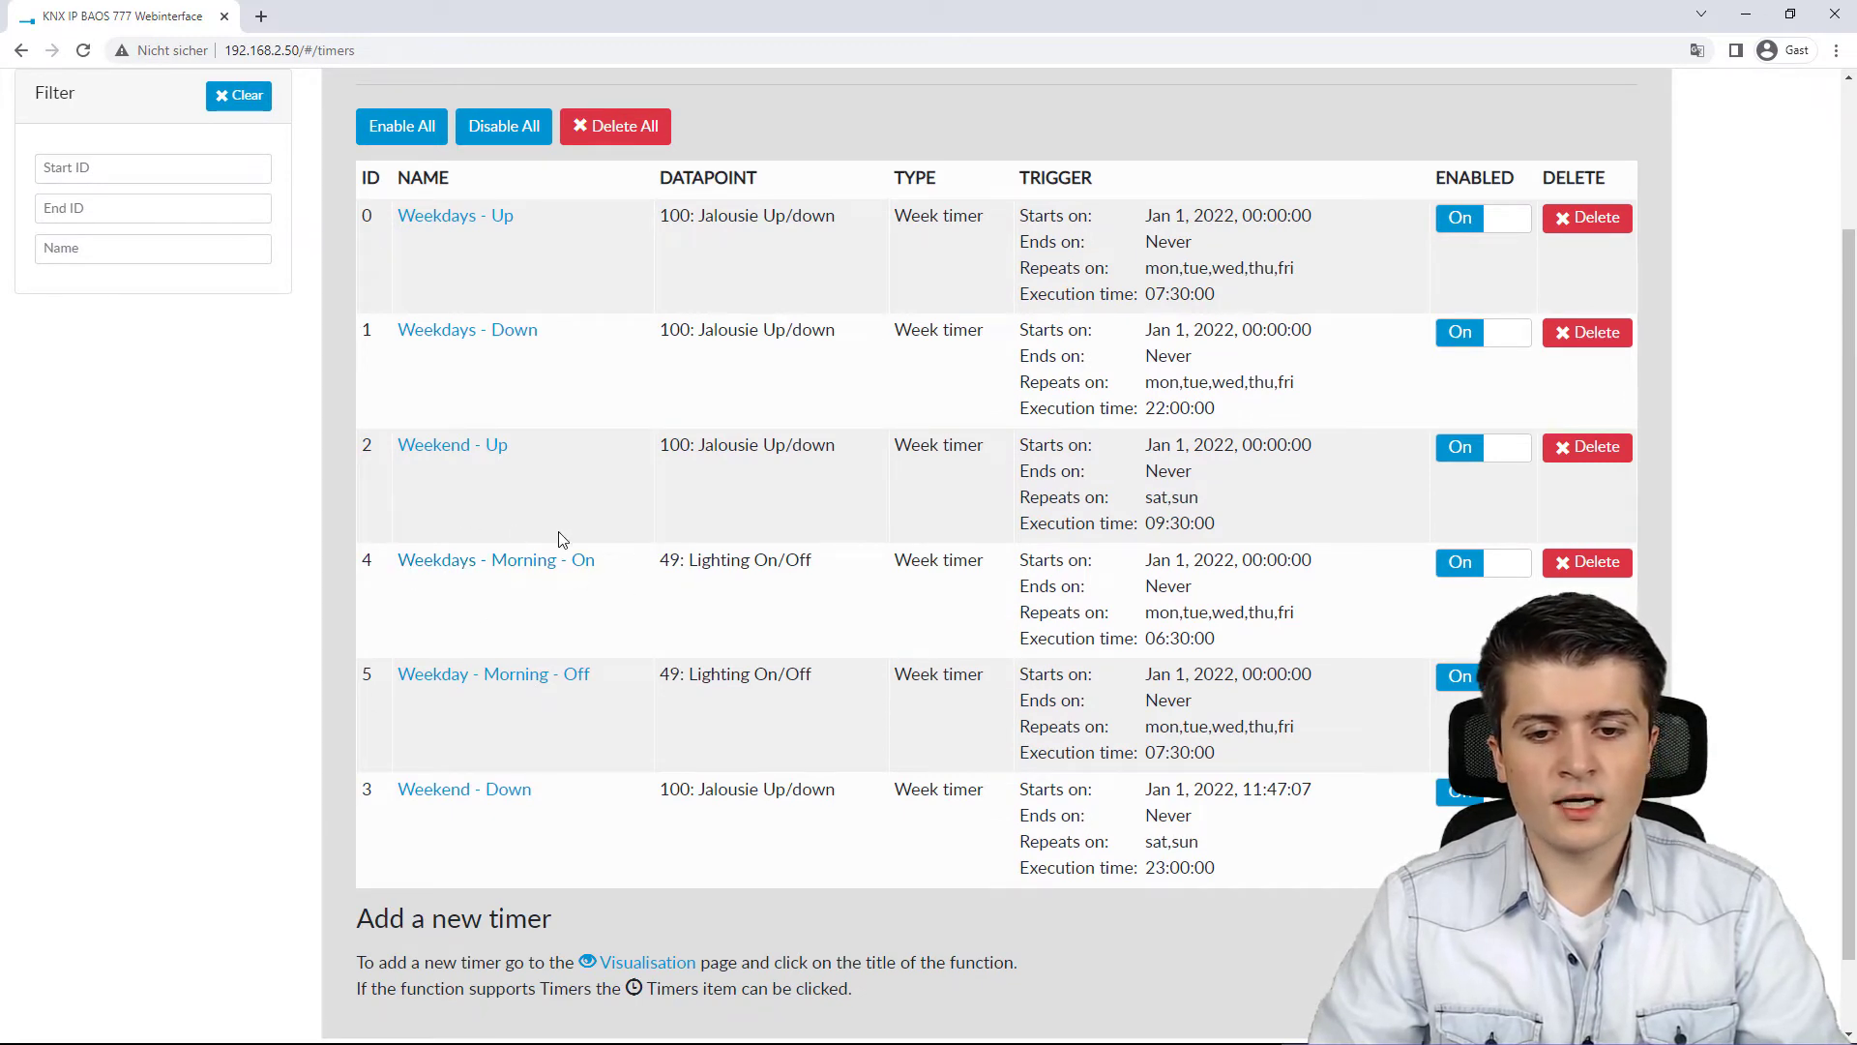
Step: Open the Weekdays - Morning - On timer and switch its type to Single timer
{"action": "left_click", "coordinate": [536, 562]}
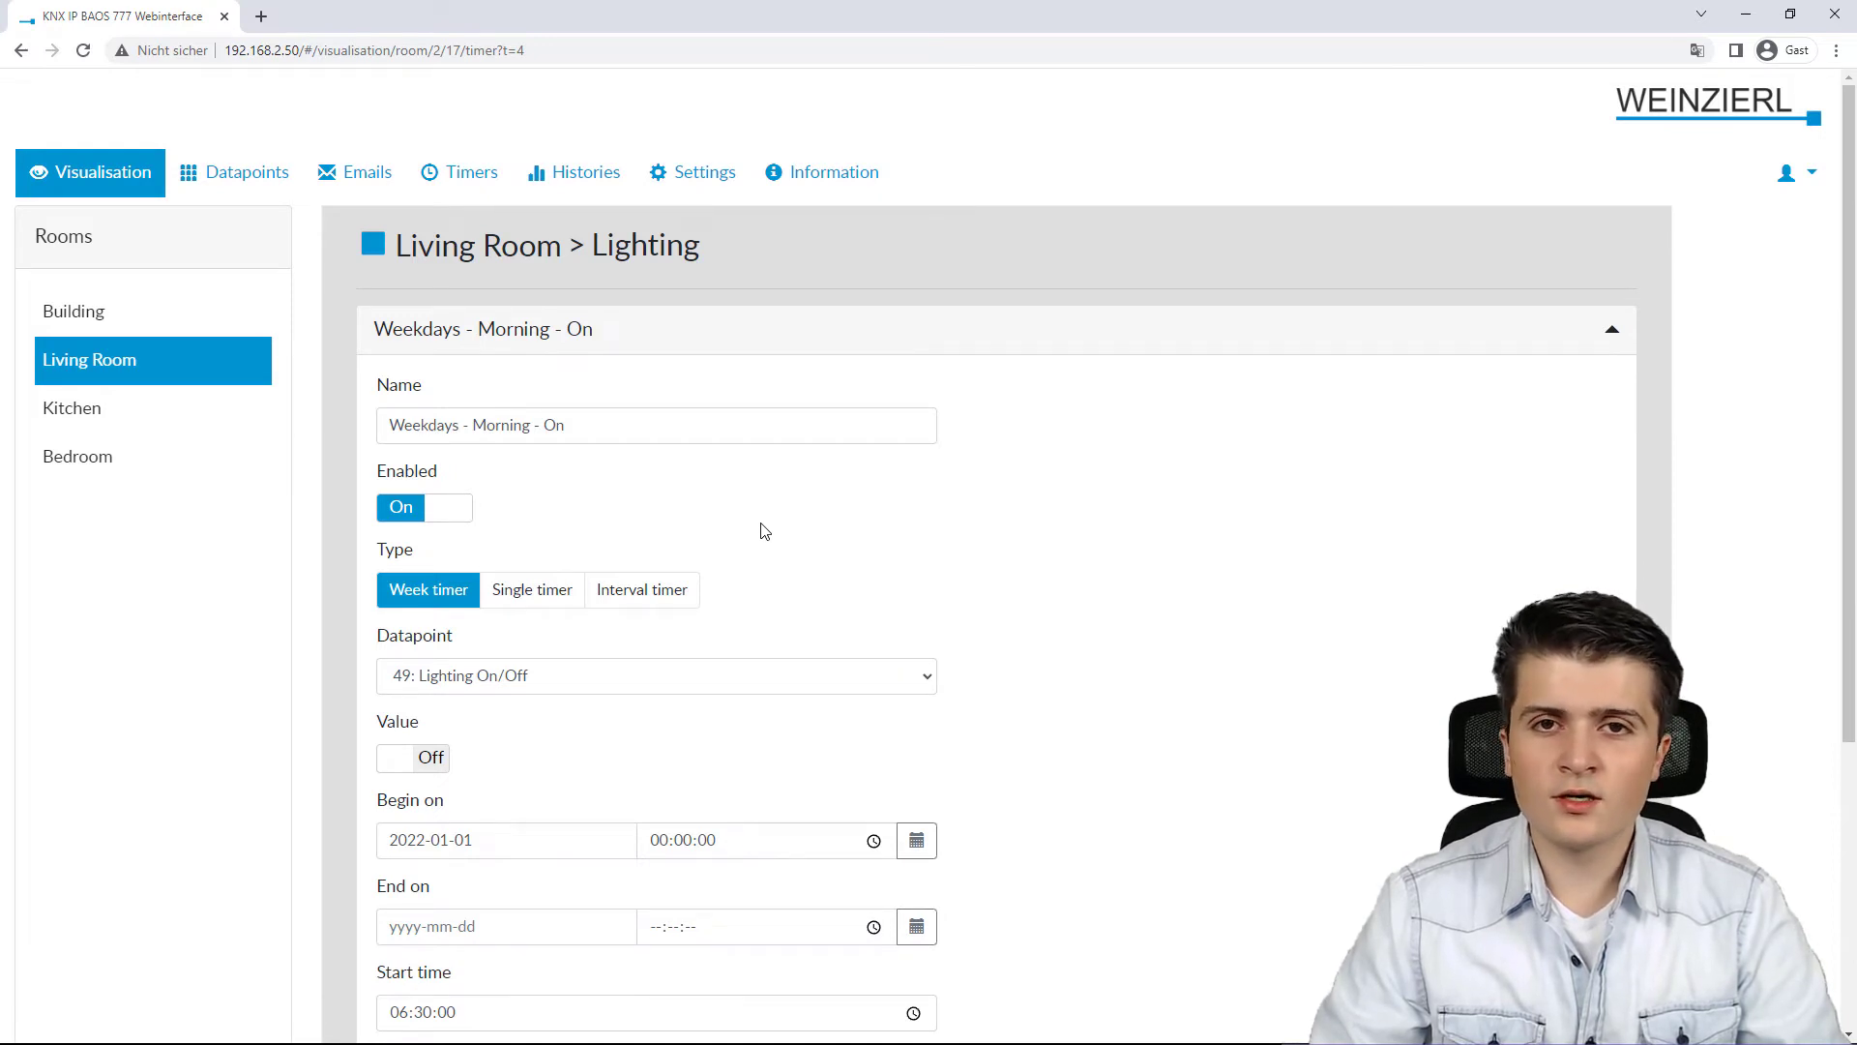
{"action": "scroll", "coordinate": [764, 531], "scroll_direction": "down", "scroll_amount": 1}
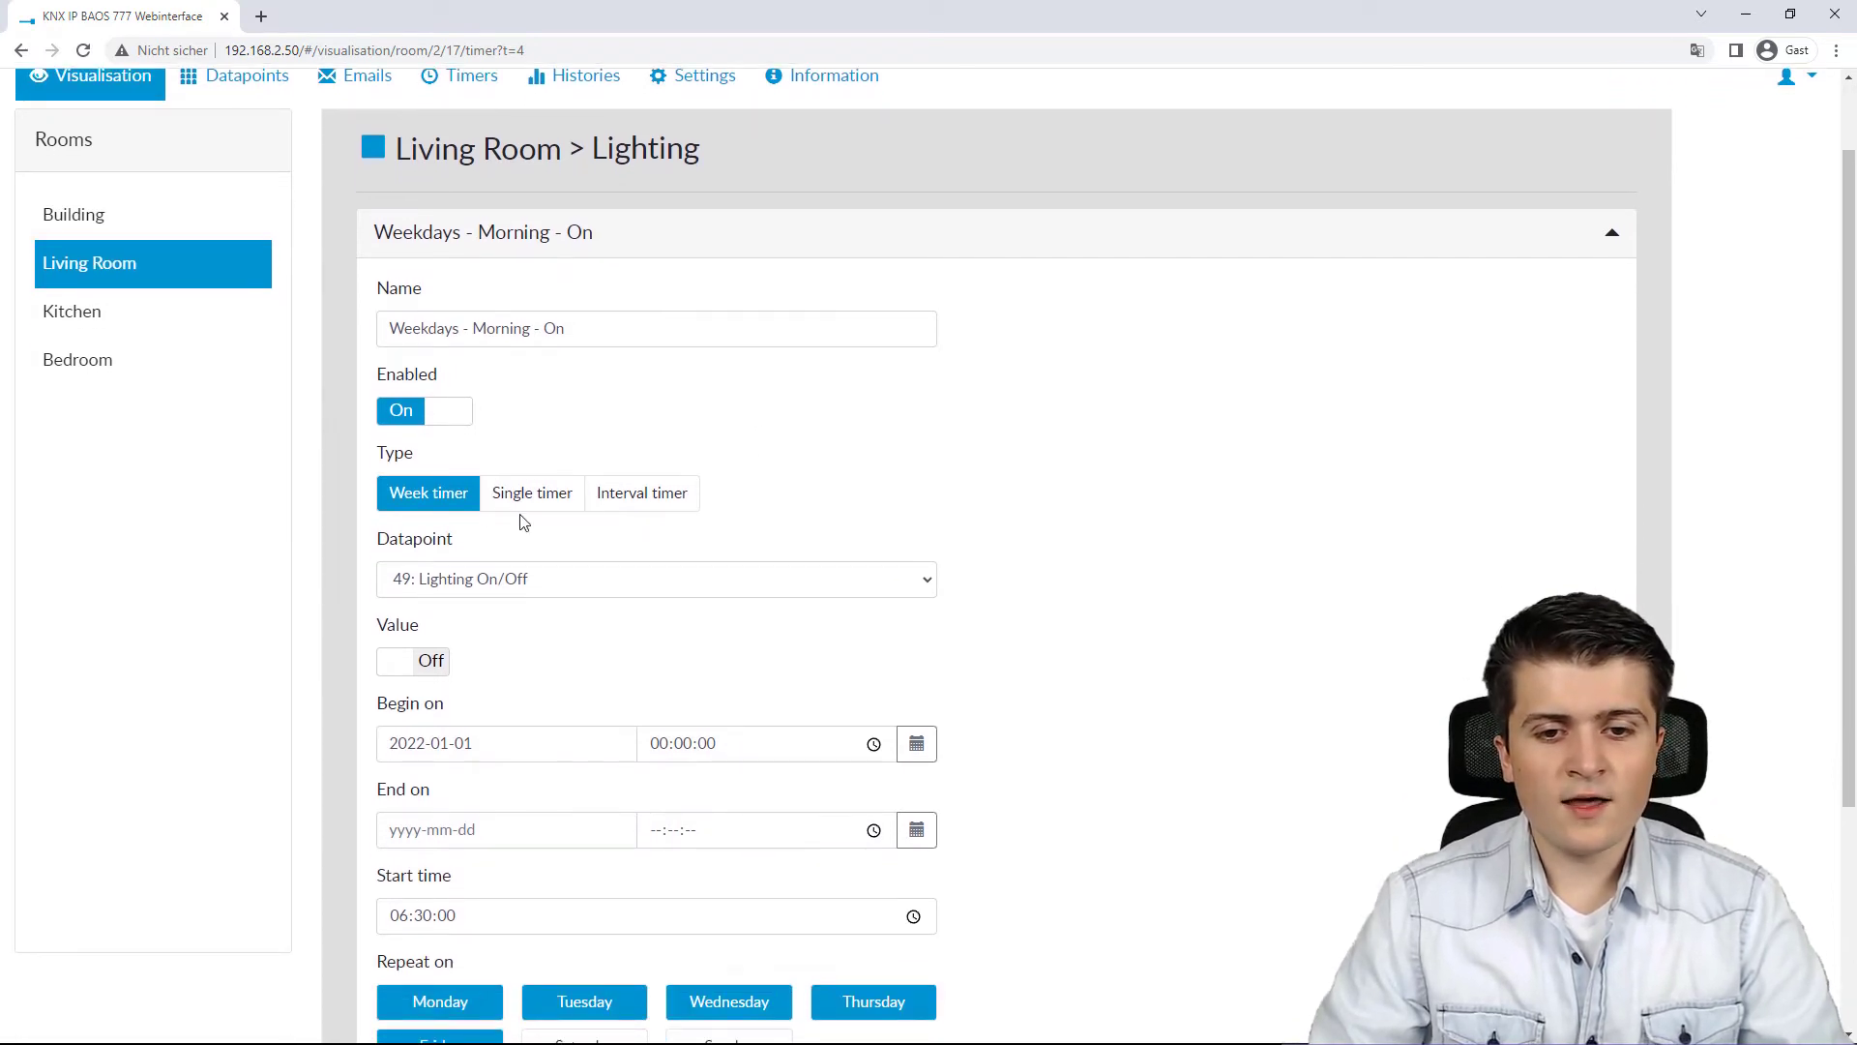
{"action": "left_click", "coordinate": [527, 503]}
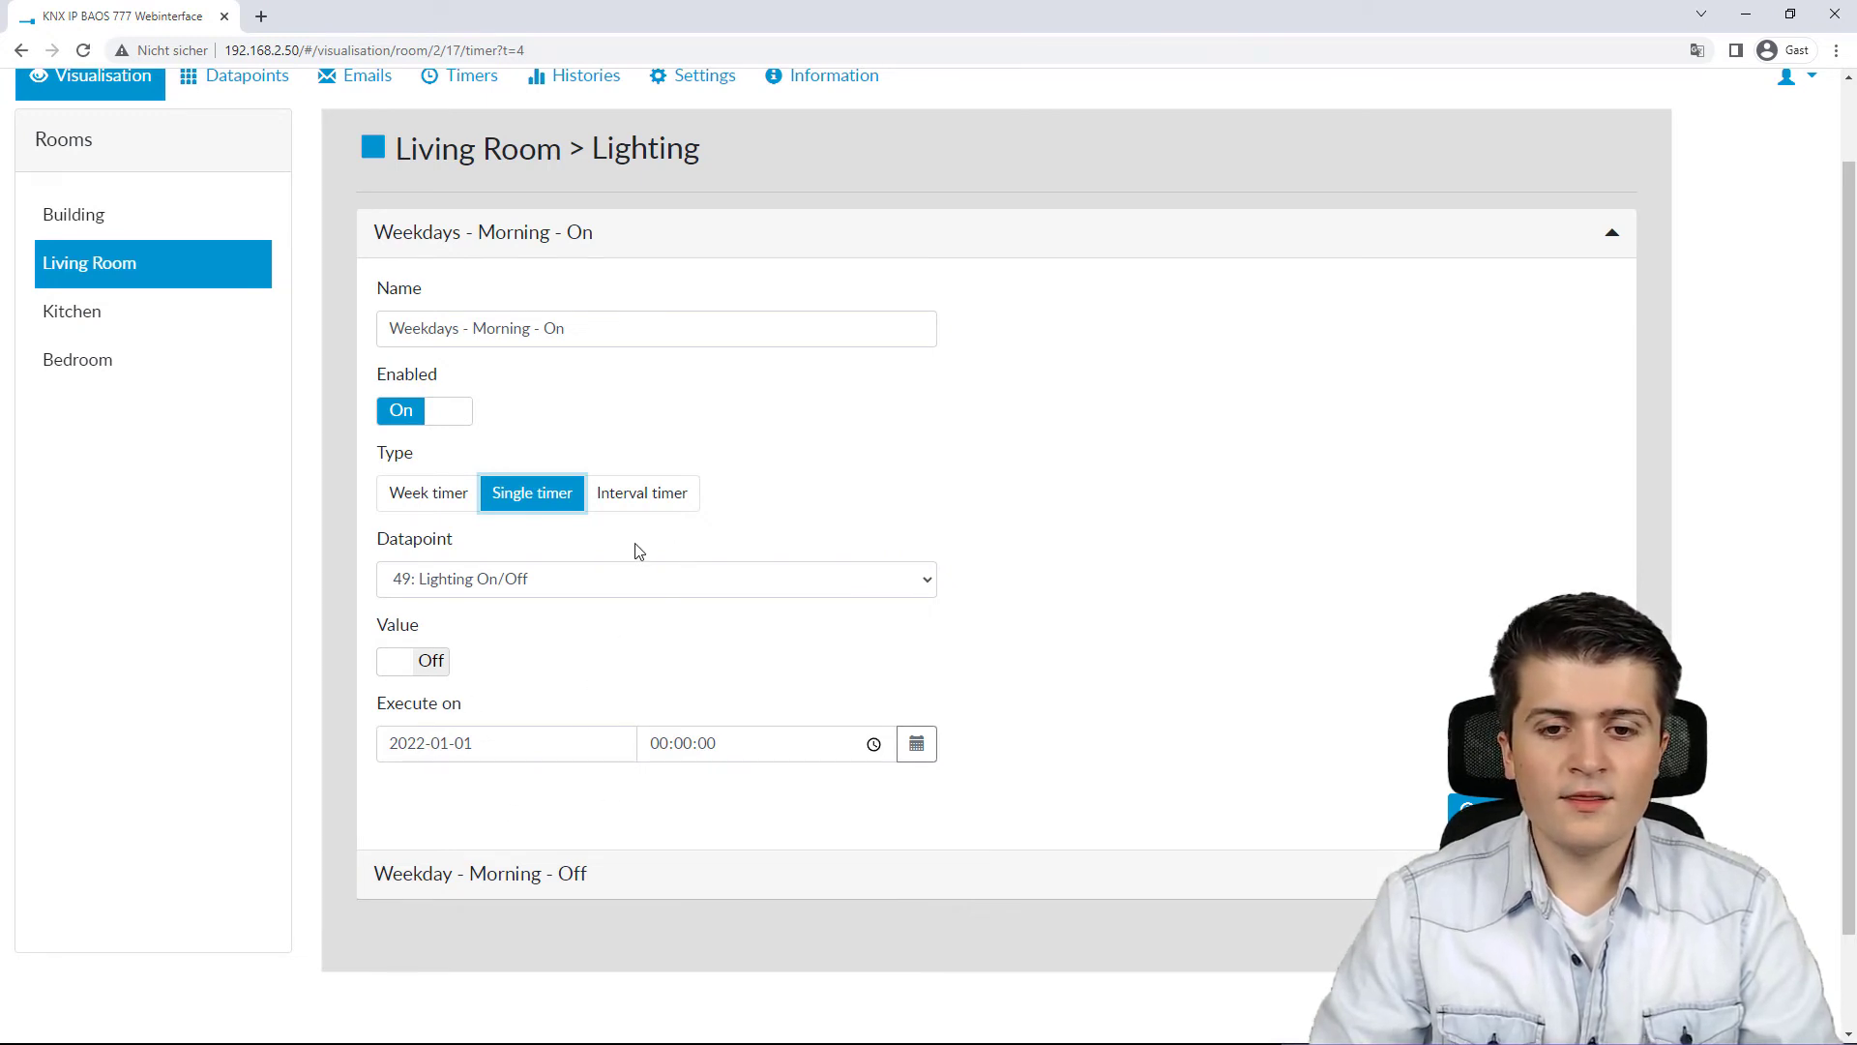
Step: Switch the Weekdays - Morning - On timer's type to Interval timer
{"action": "left_click", "coordinate": [653, 506]}
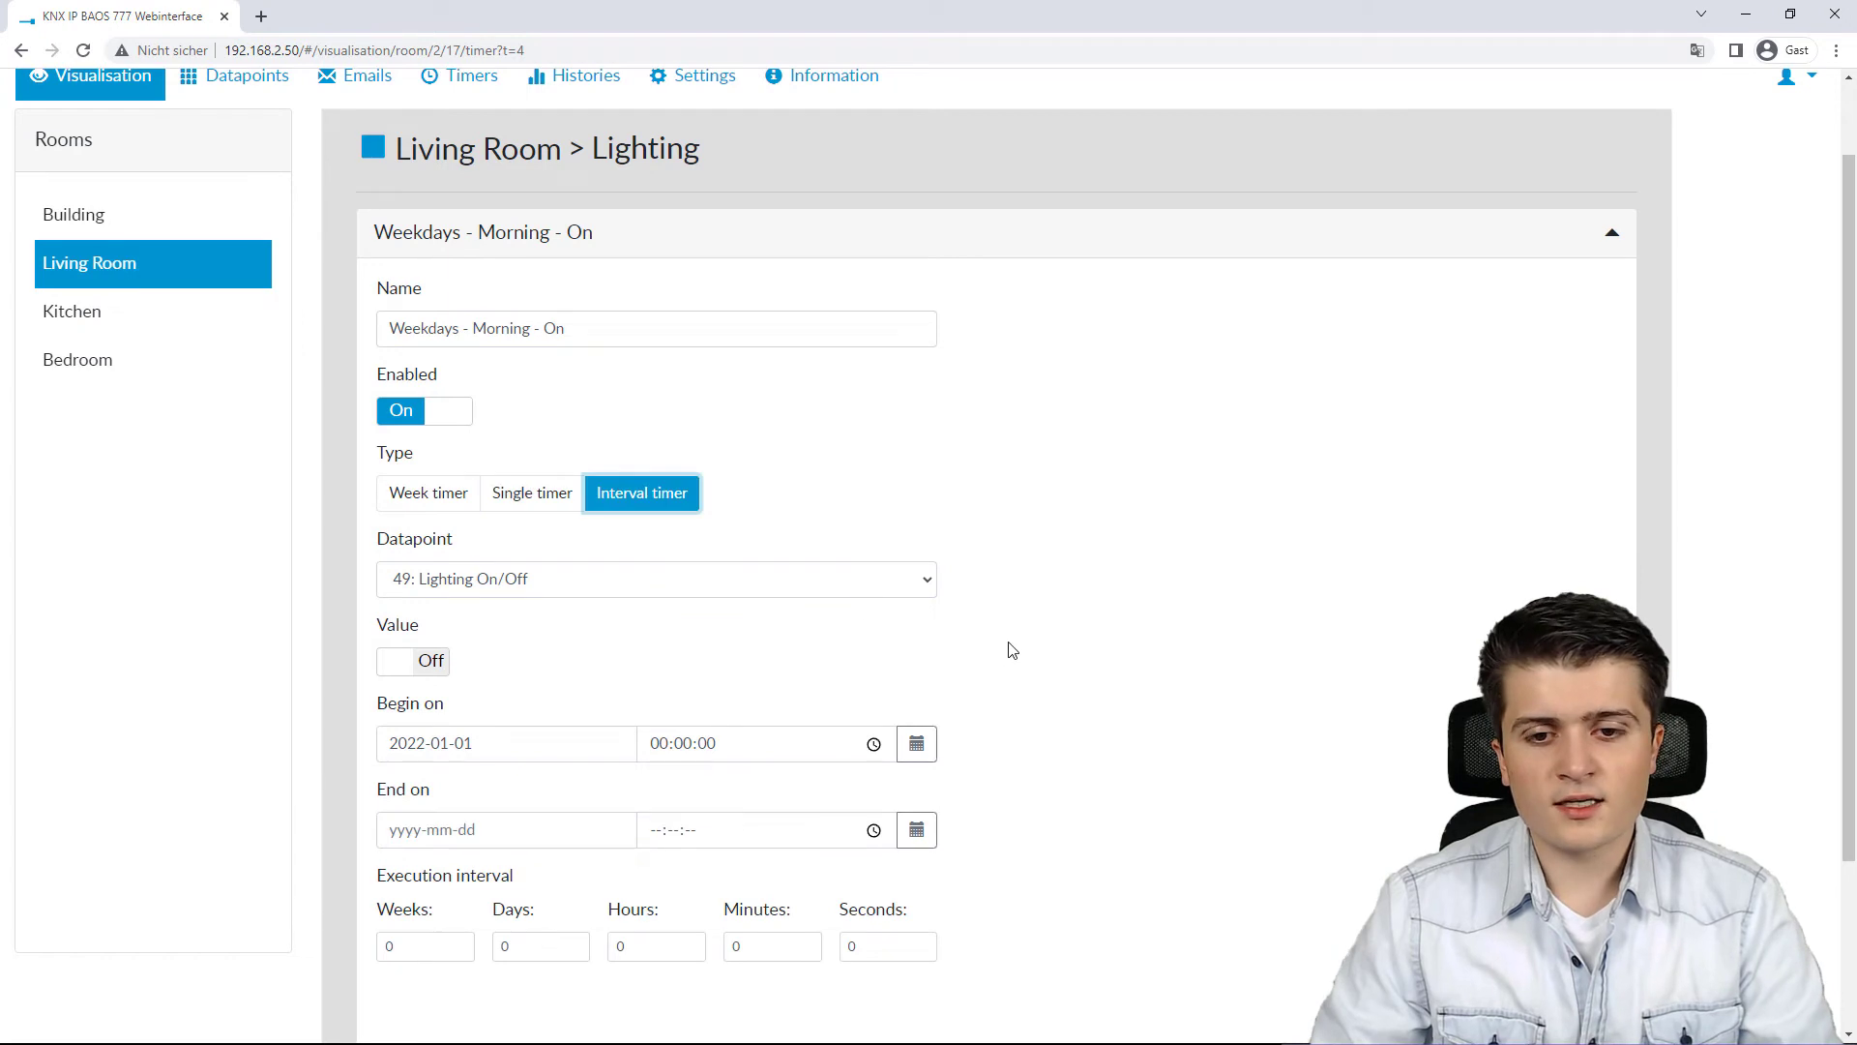
{"action": "scroll", "coordinate": [1007, 645], "scroll_direction": "down", "scroll_amount": 2}
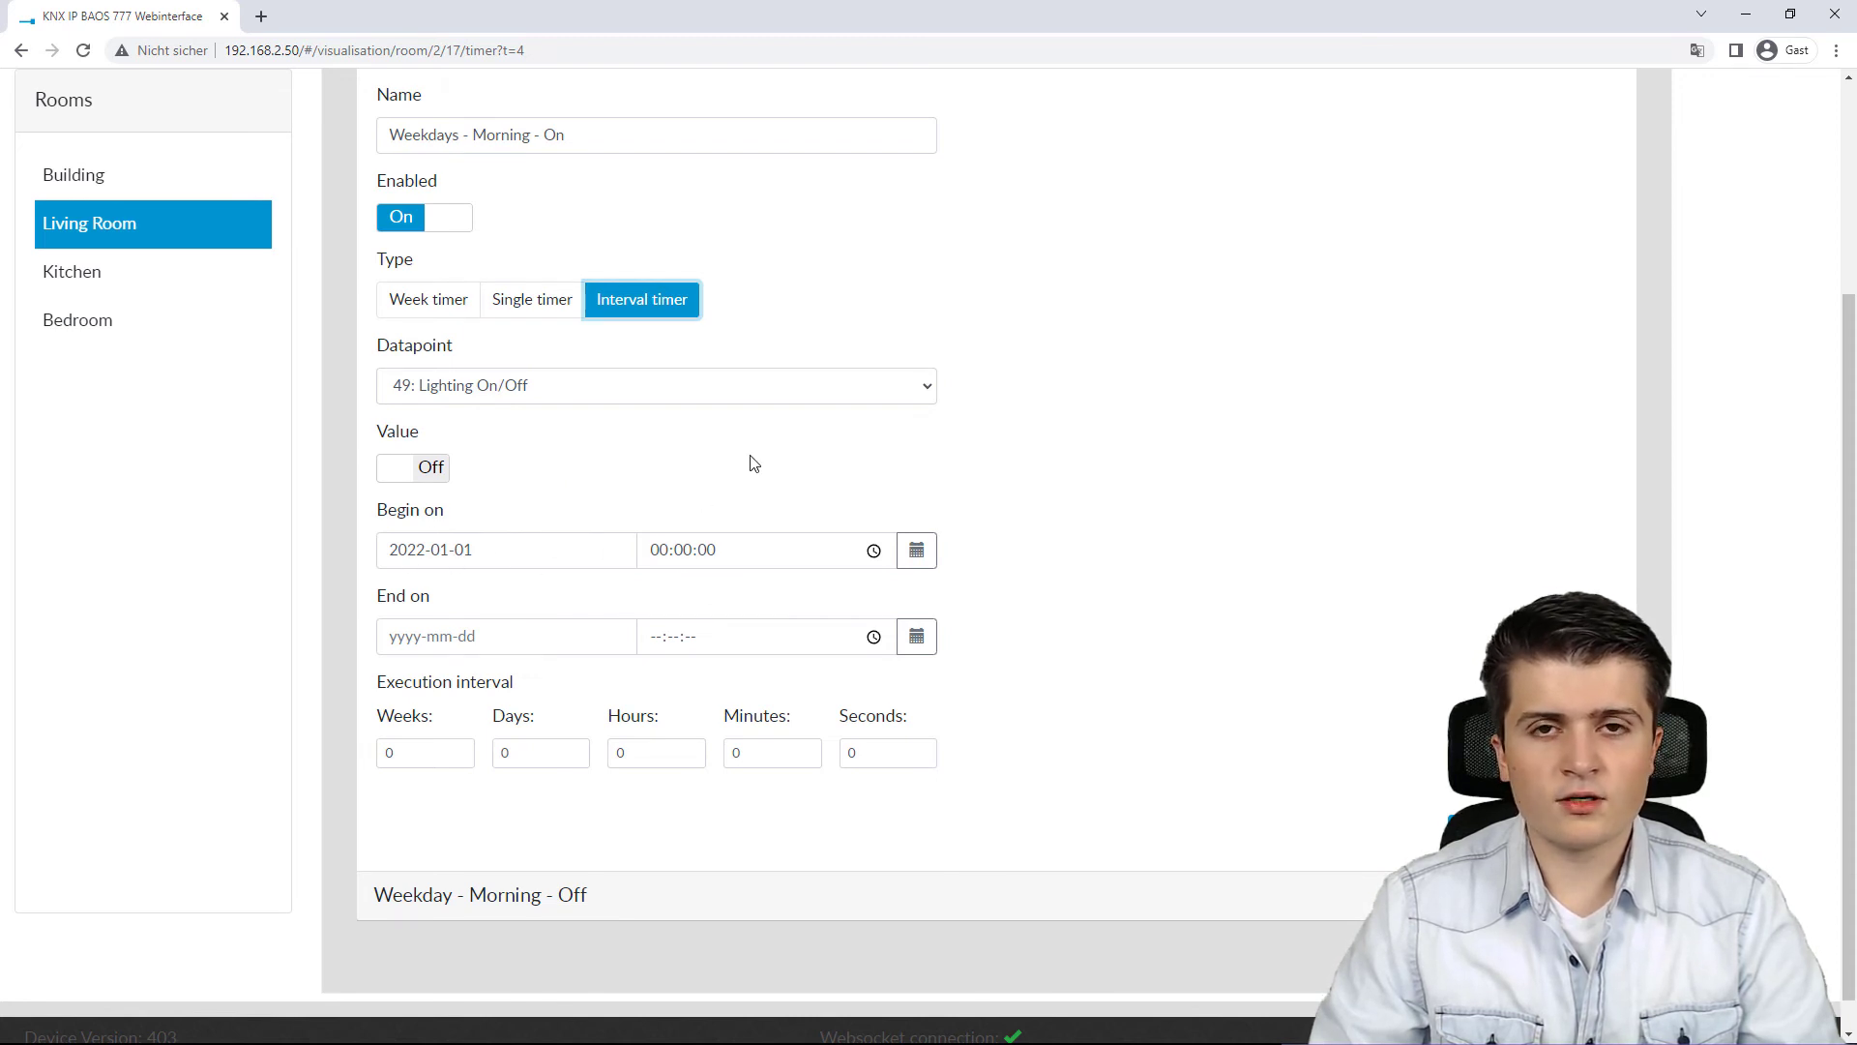
{"action": "scroll", "coordinate": [1138, 474], "scroll_direction": "down", "scroll_amount": 1}
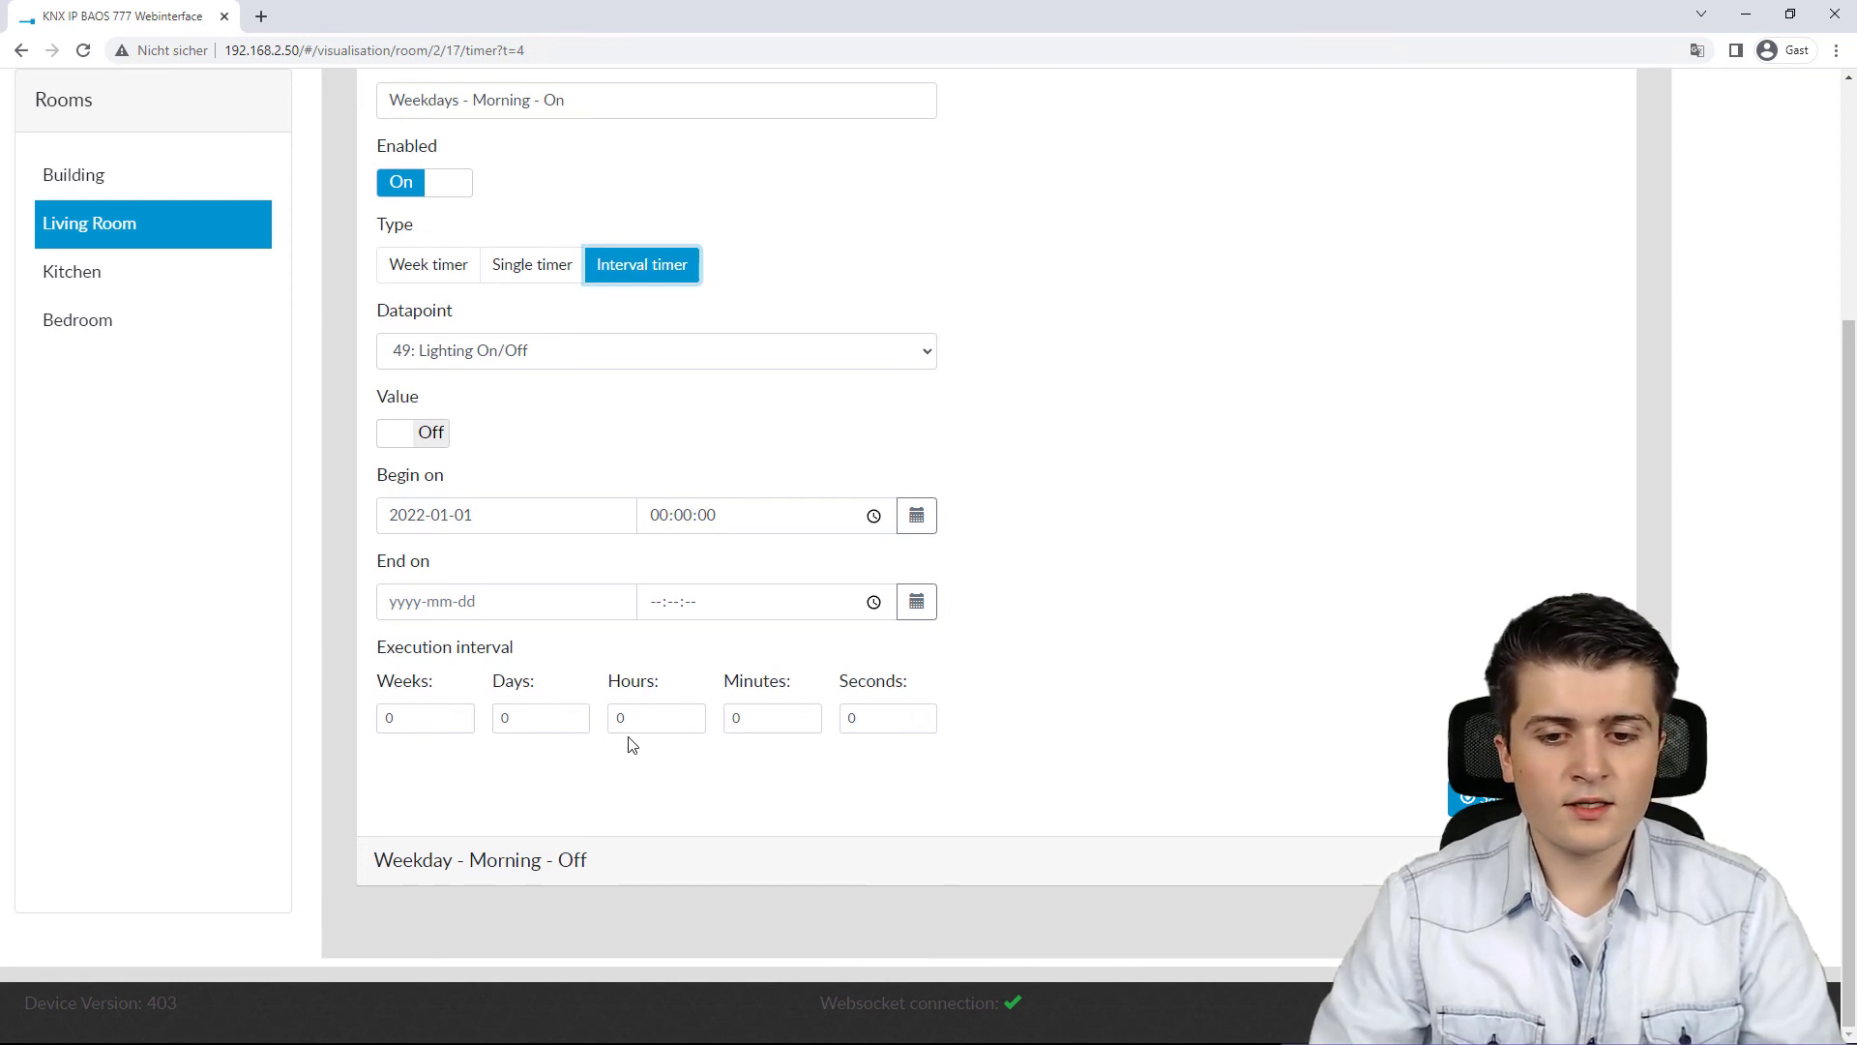
Step: Set the timer's execution interval to 1 day
{"action": "left_click", "coordinate": [575, 716]}
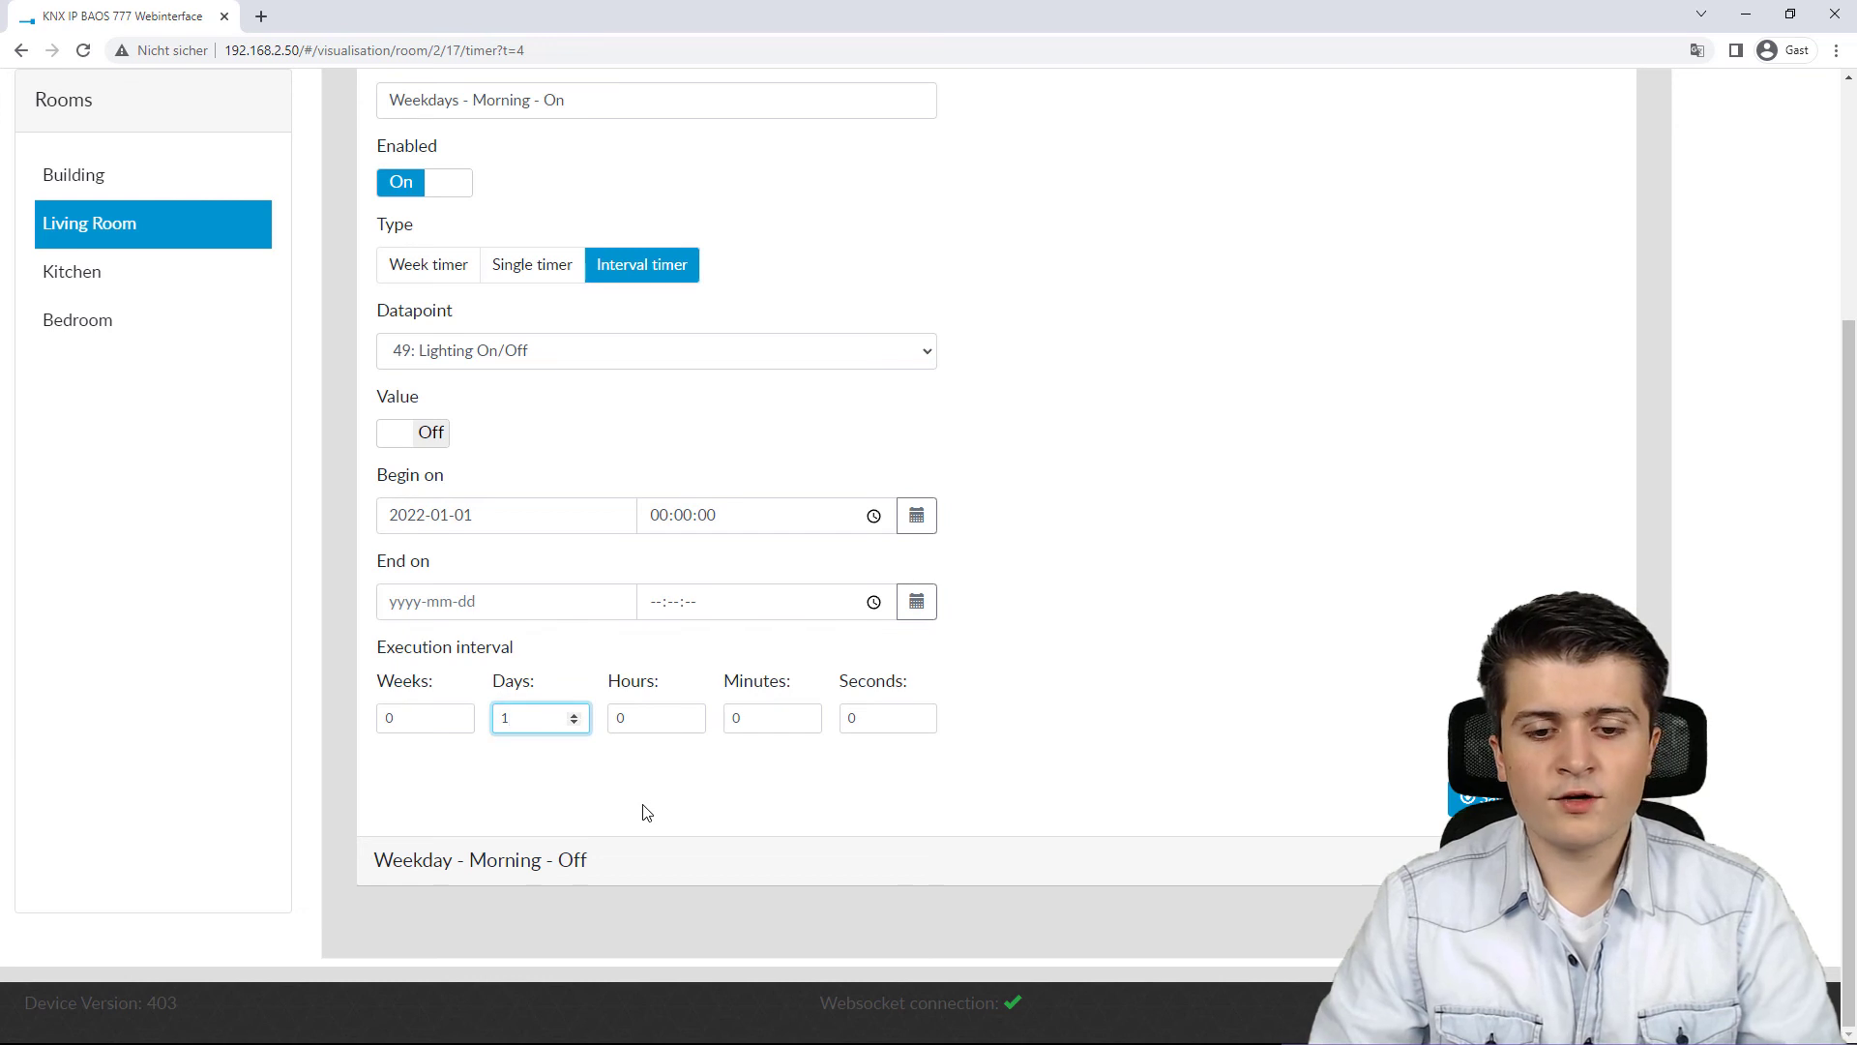
{"action": "left_click", "coordinate": [647, 812]}
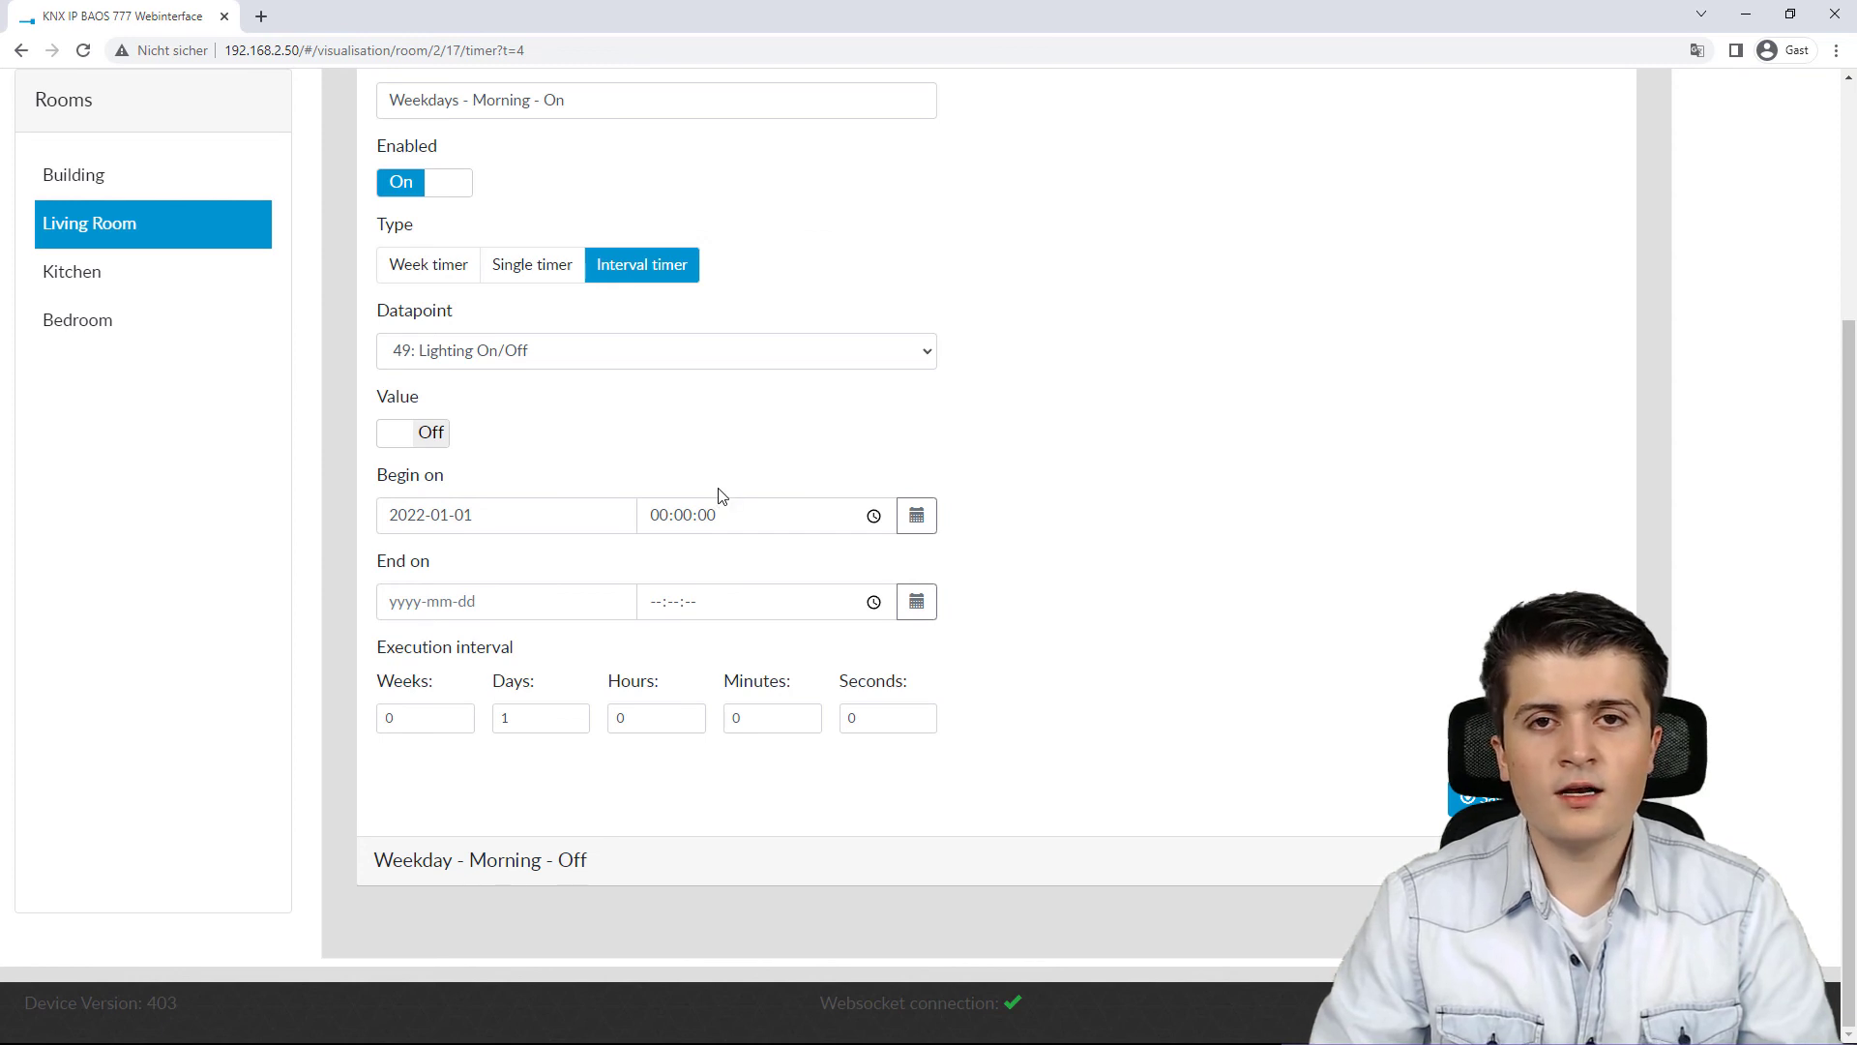
{"action": "left_click", "coordinate": [575, 727]}
{"action": "left_click", "coordinate": [458, 713]}
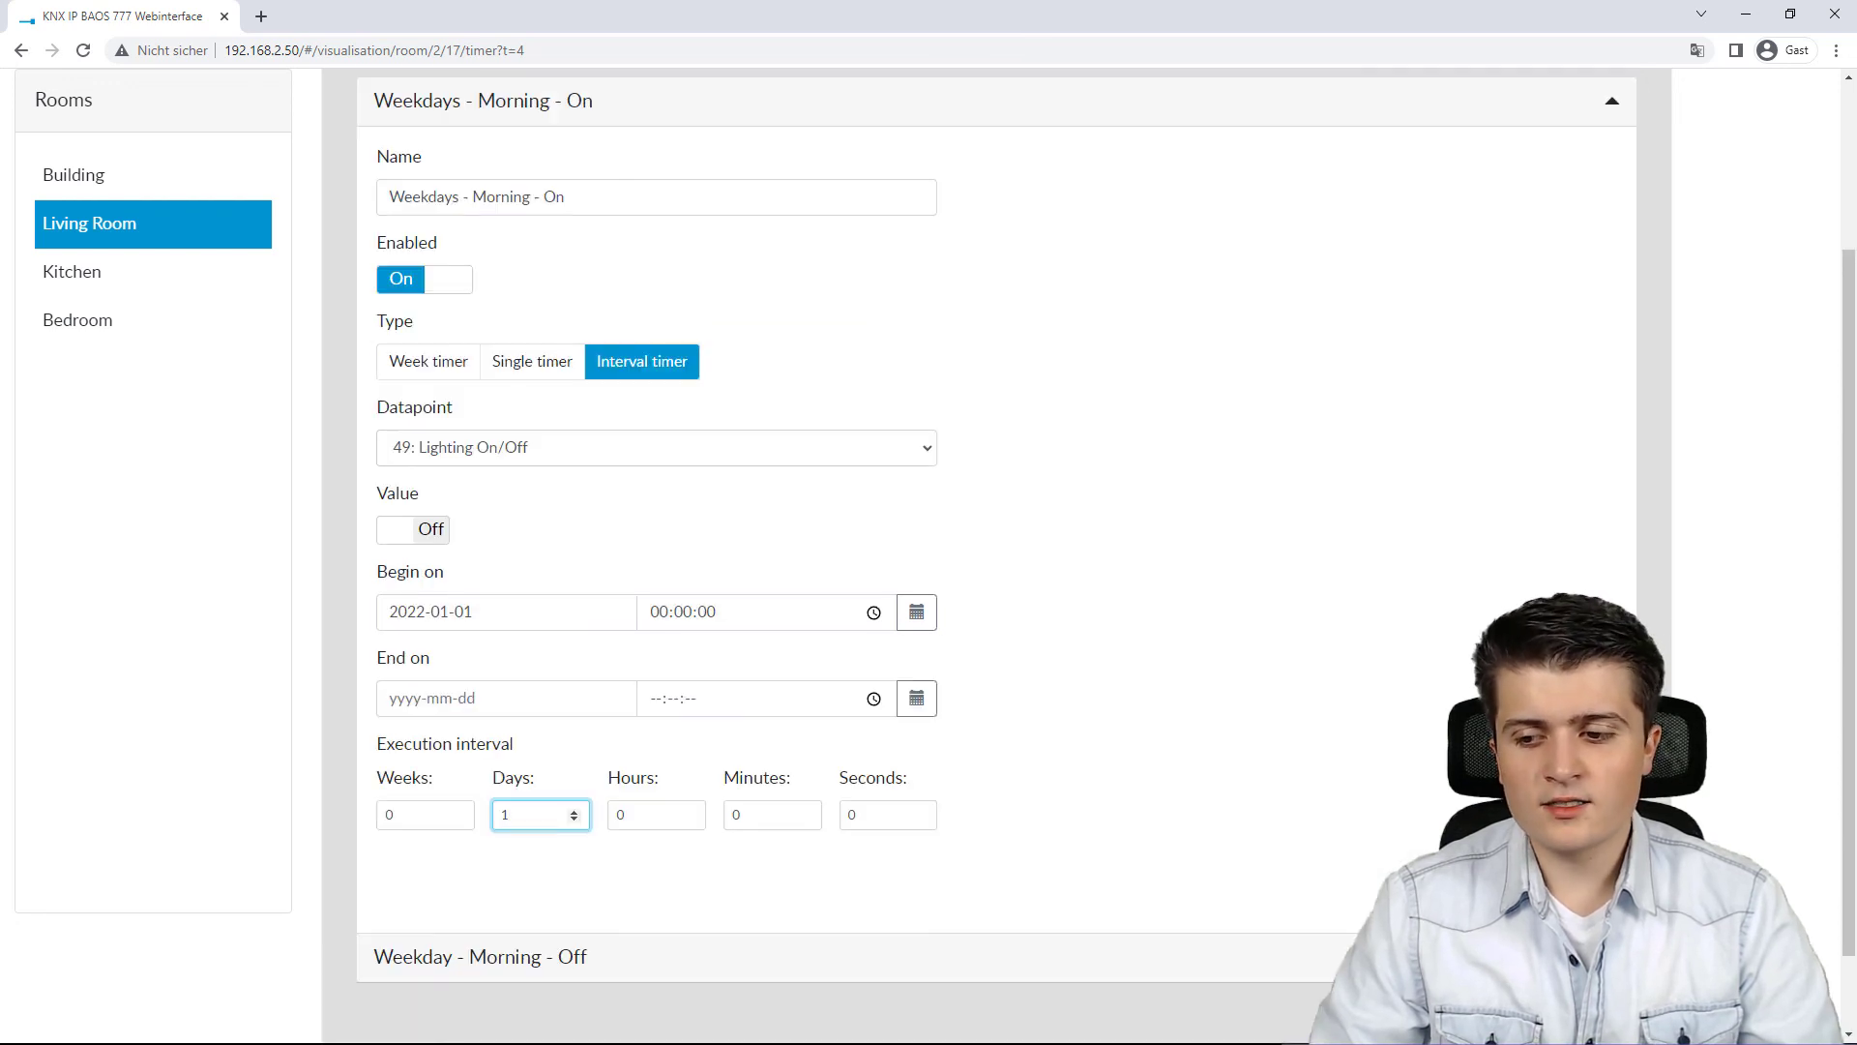
{"action": "left_click", "coordinate": [1492, 894]}
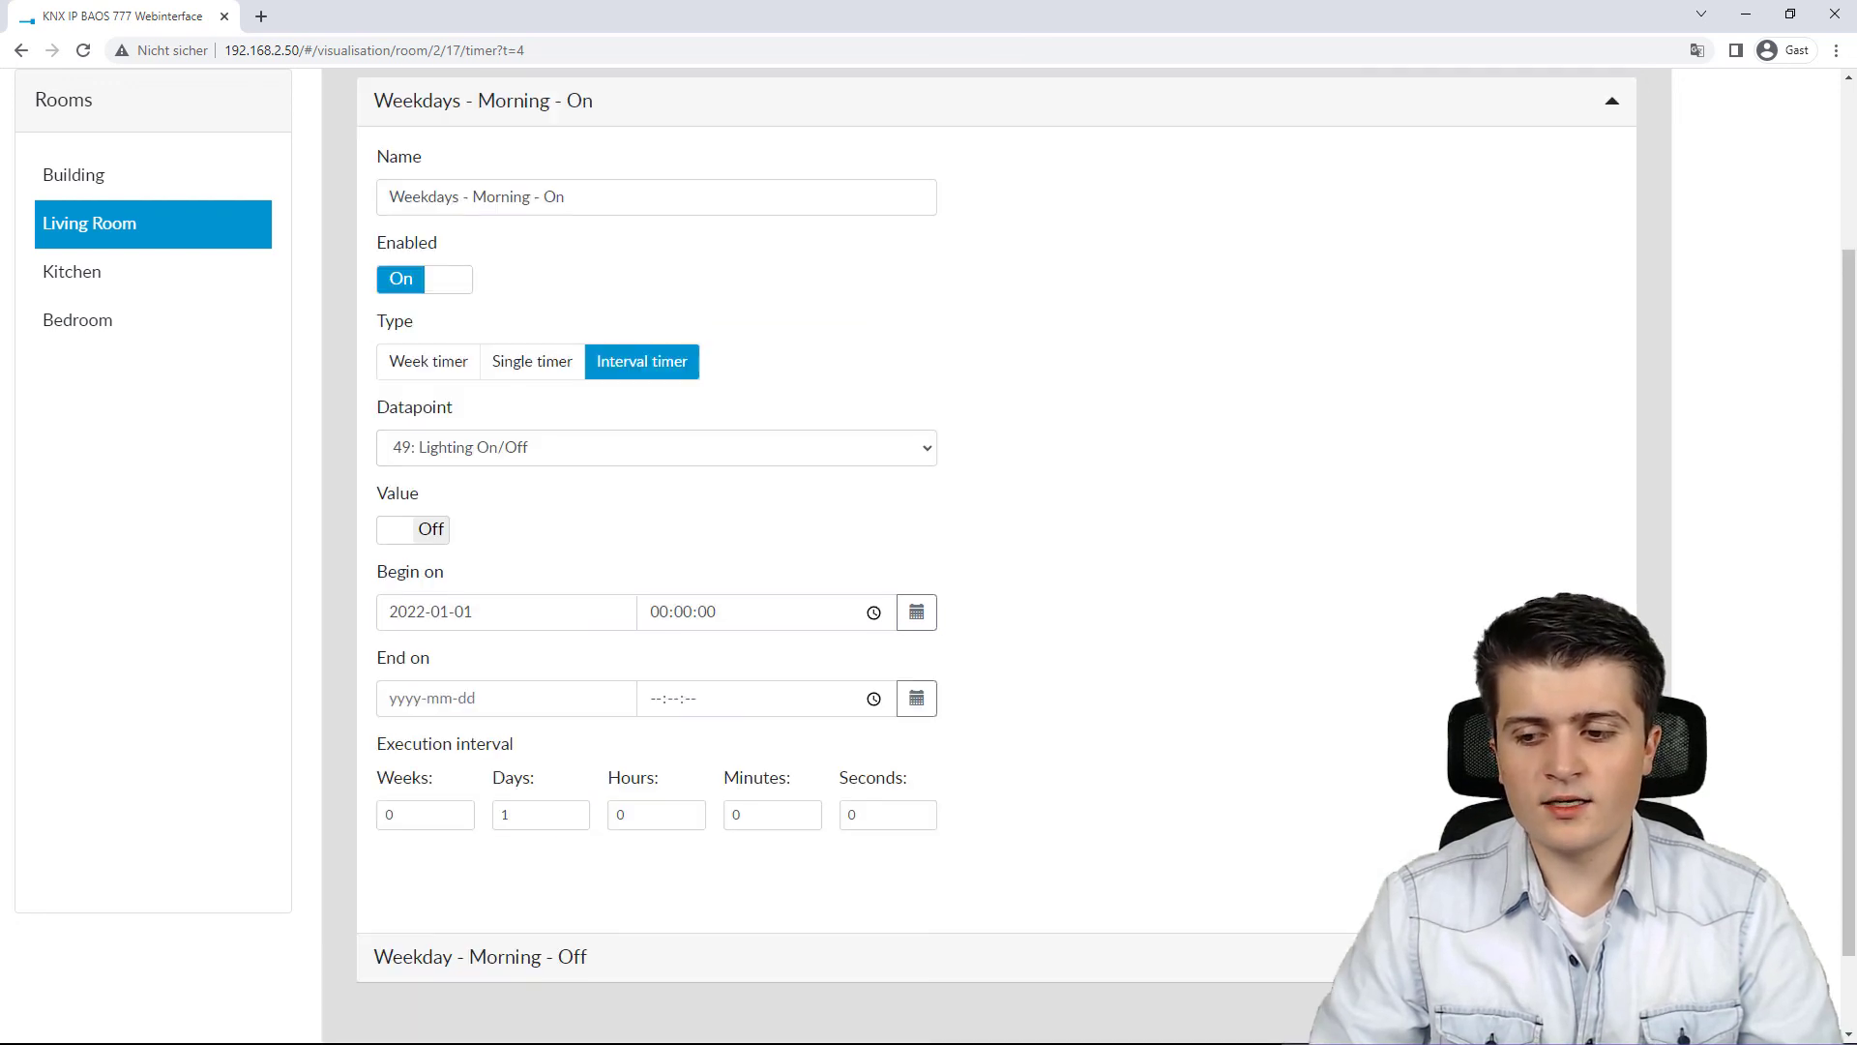
{"action": "scroll", "coordinate": [1222, 692], "scroll_direction": "up", "scroll_amount": 3}
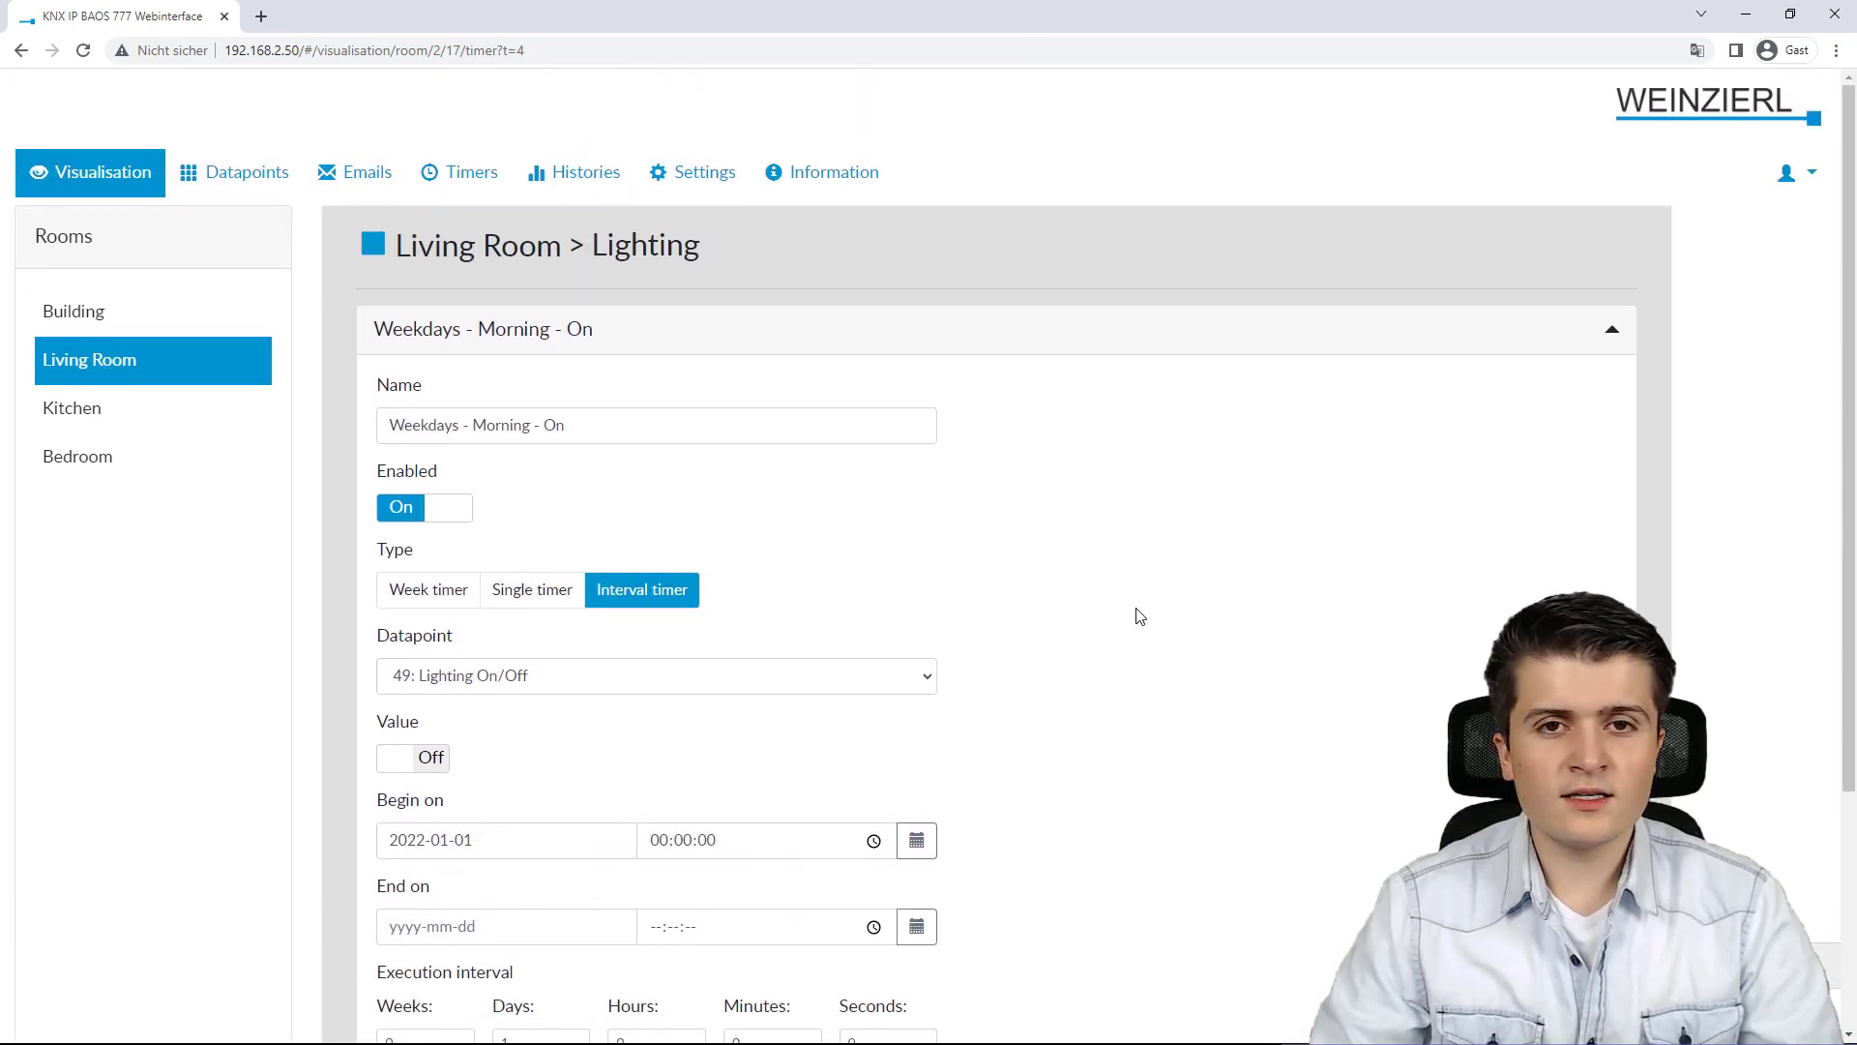